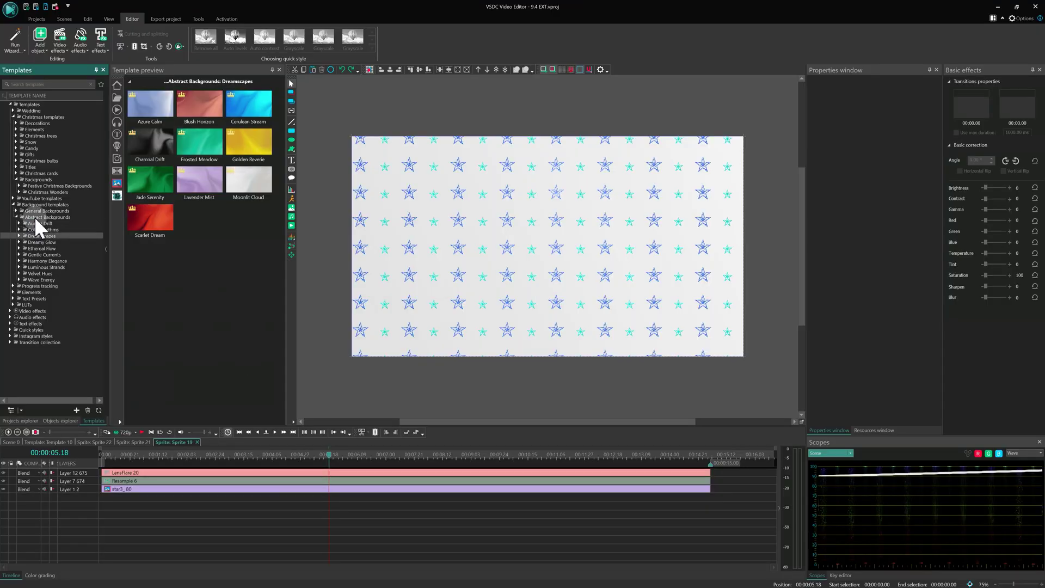
key(Down)
key(Down)
key(Down)
key(Down)
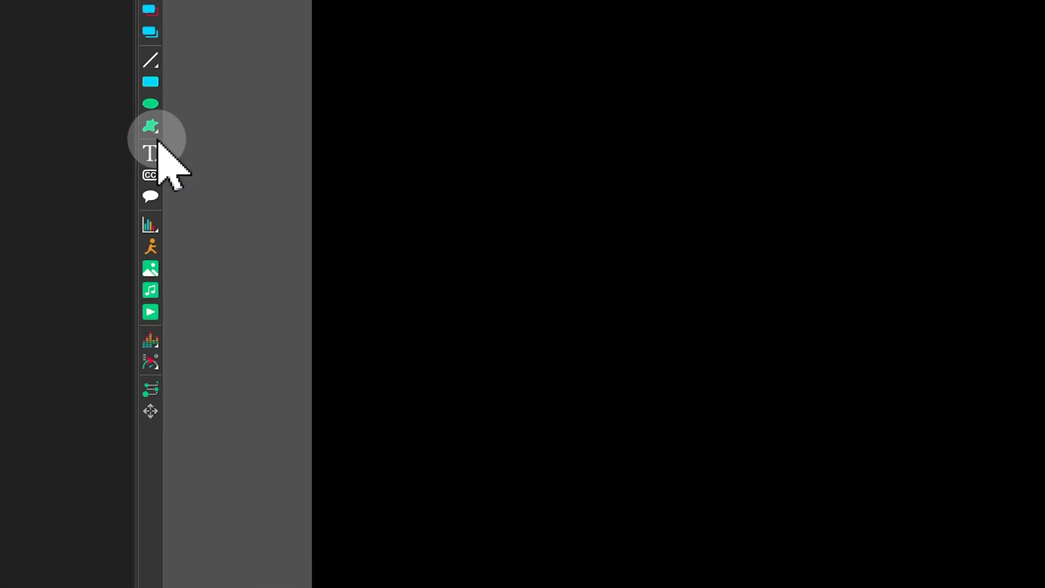
- Add a square from the shape gallery to the scene and set it to the same size as its parent
click(116, 141)
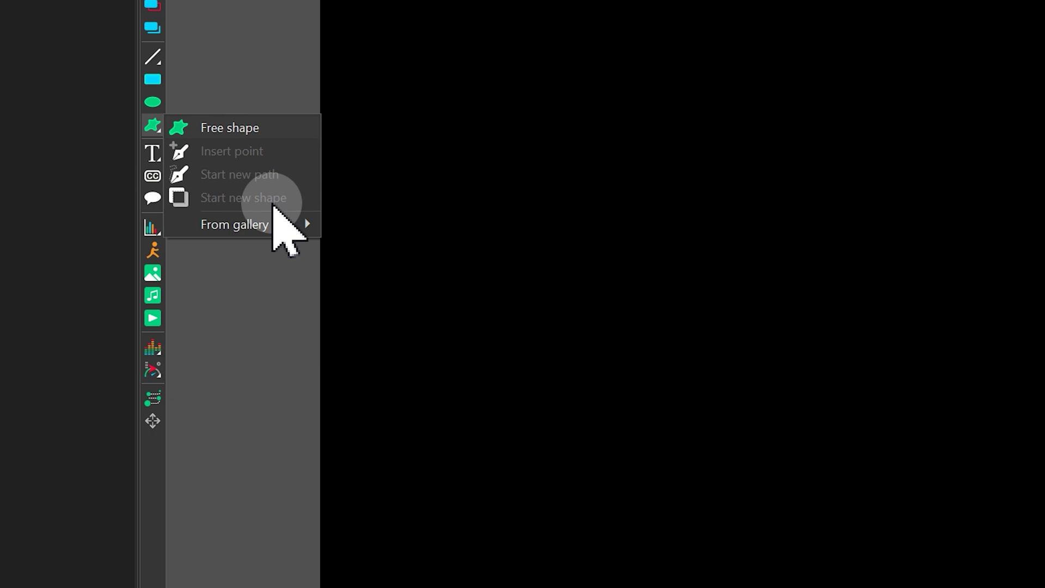
mouse_move(263, 225)
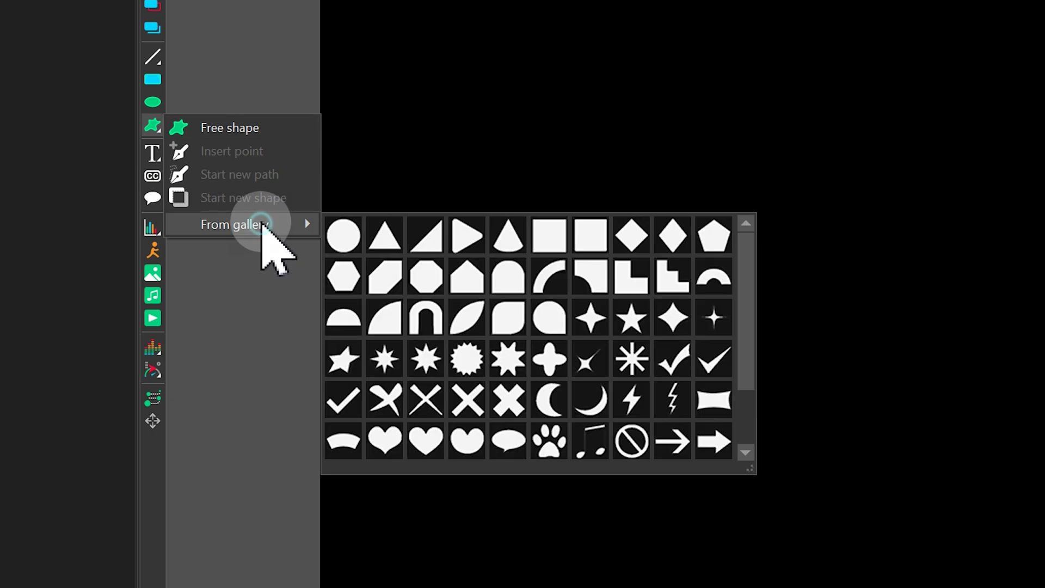
click(556, 243)
key(Return)
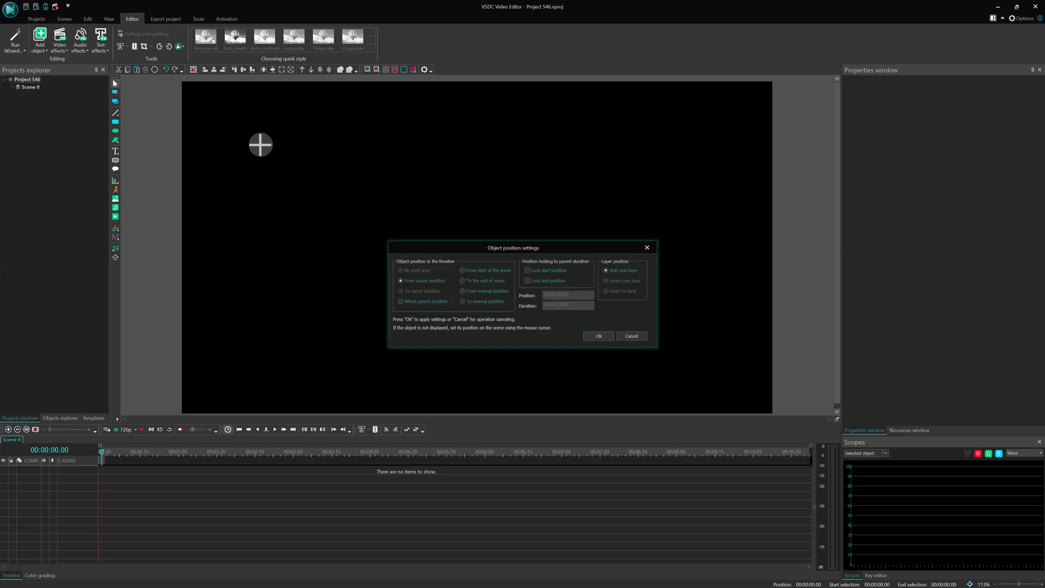
drag(259, 132, 705, 374)
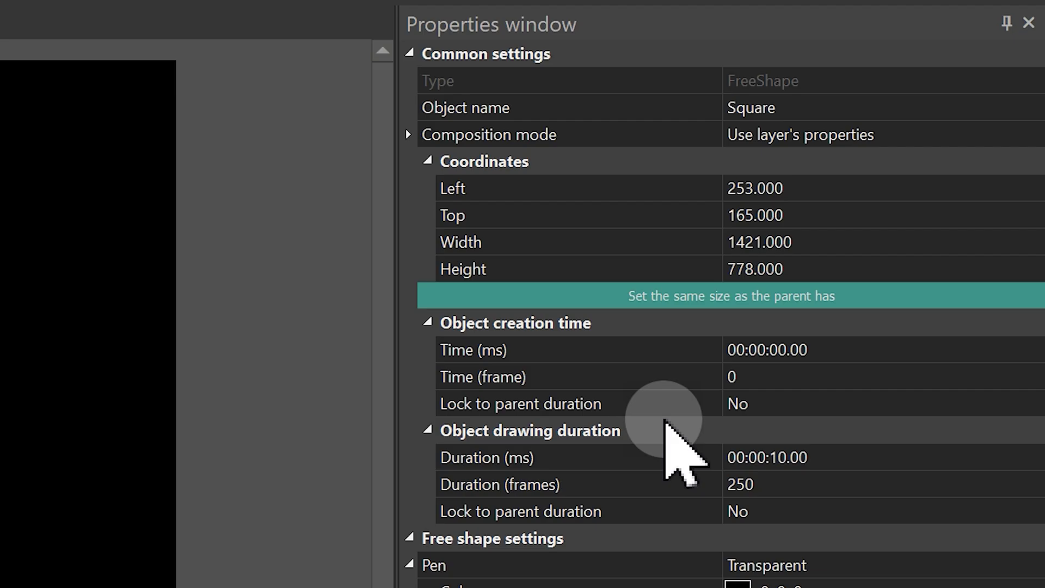
click(757, 296)
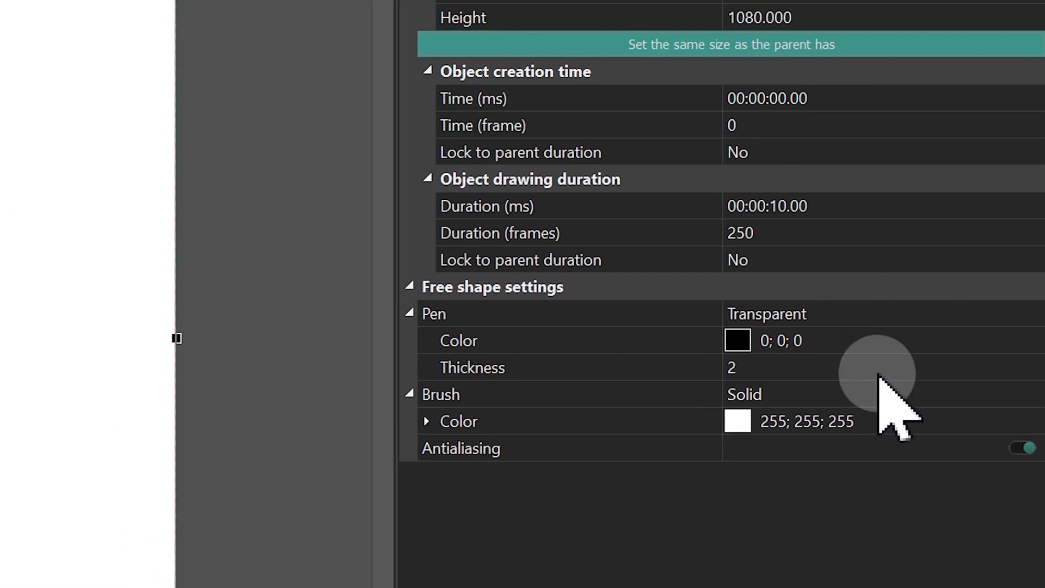
- Change the square's brush fill to Gradient
click(1027, 393)
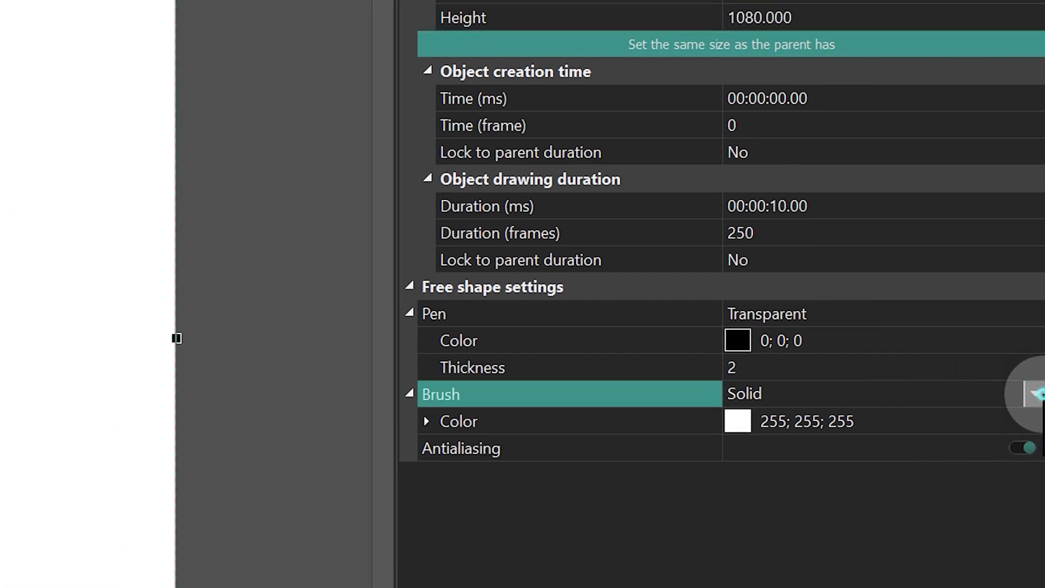
click(1034, 393)
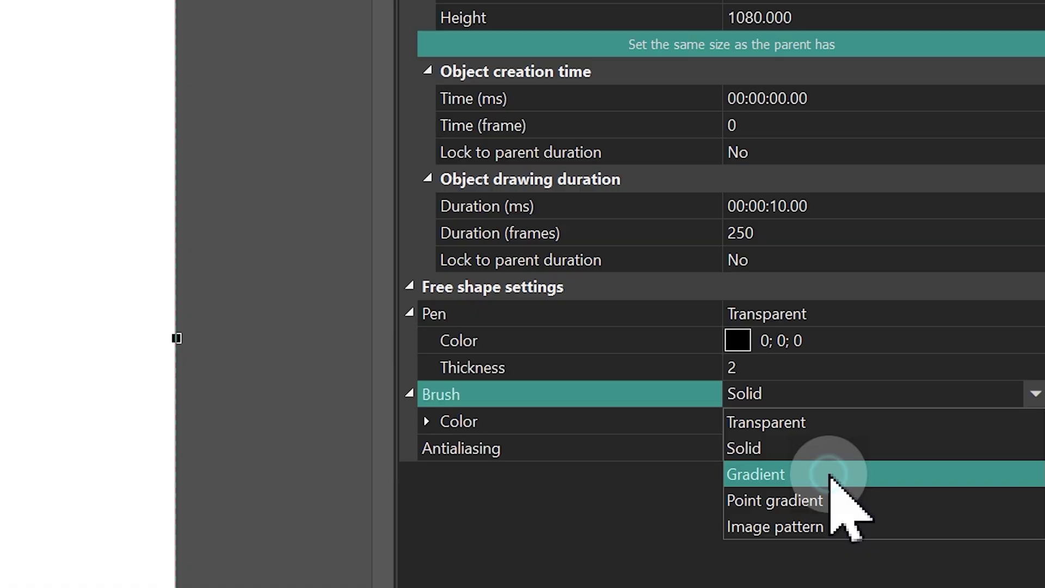
click(828, 474)
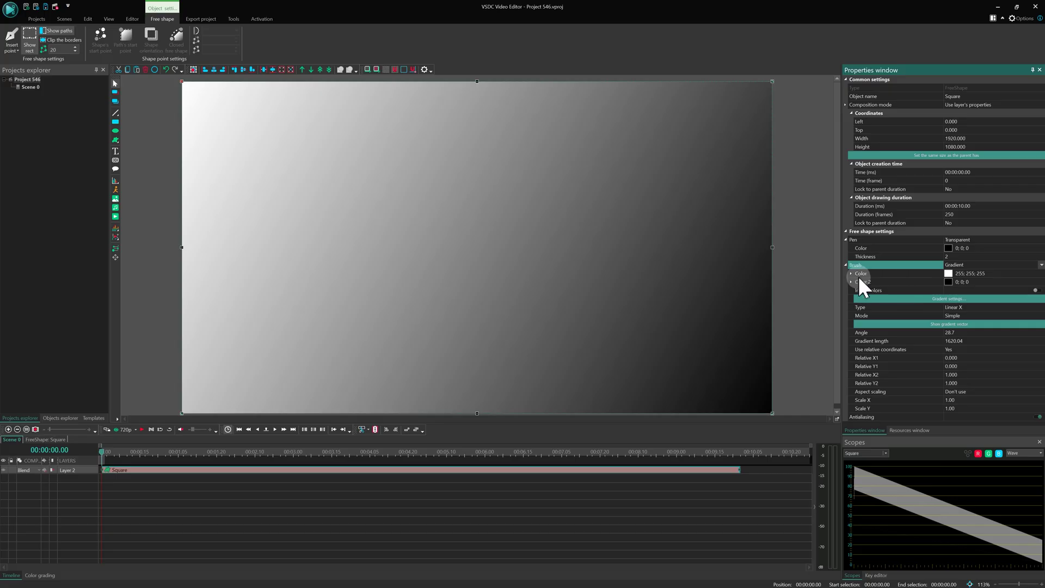
- Expand both gradient colour settings and set the first gradient colour to red (255; 0; 0)
click(427, 422)
click(853, 292)
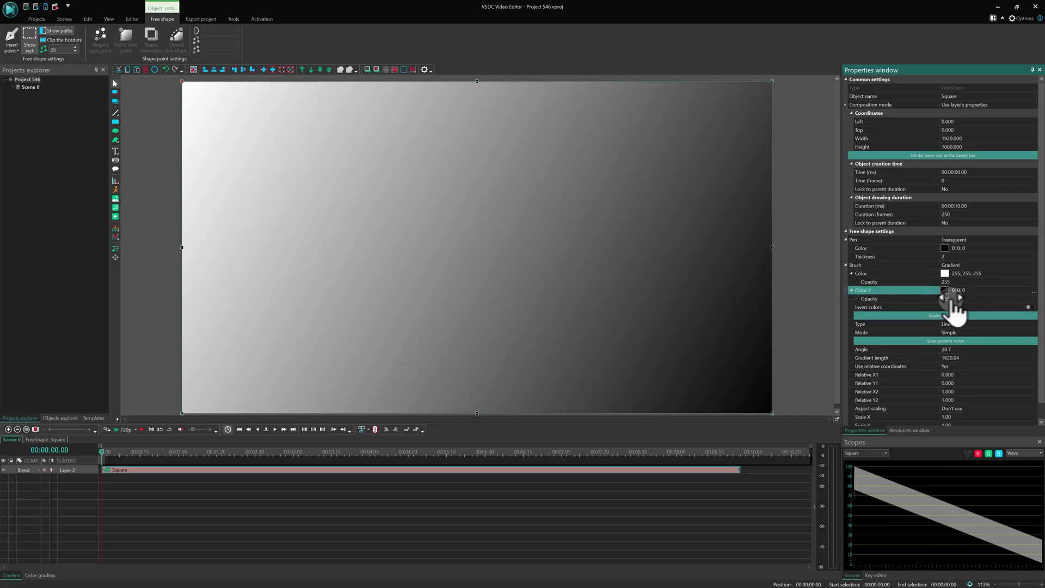
click(1031, 273)
click(1034, 277)
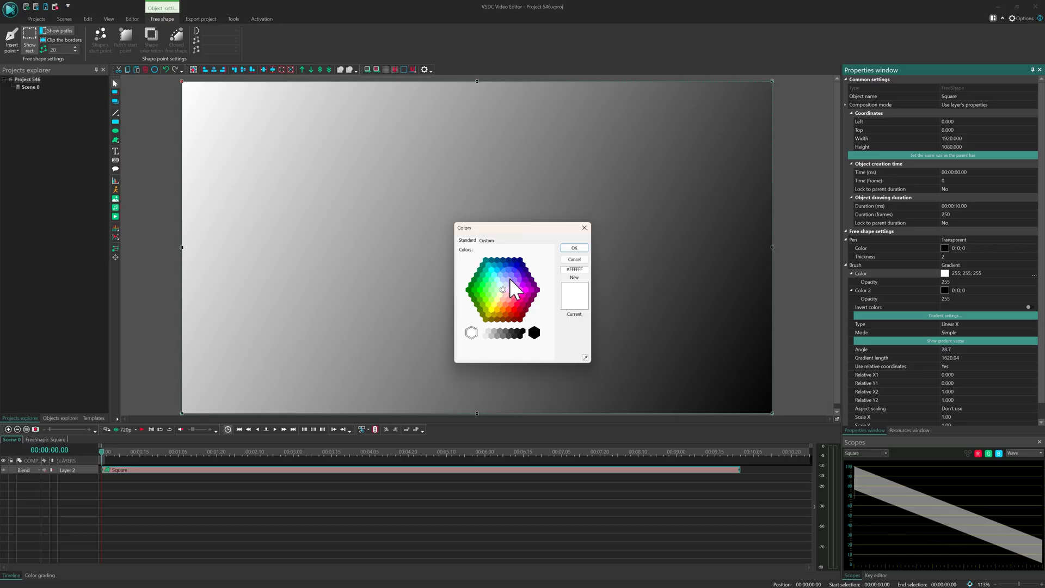
click(575, 247)
- Set the gradient's Color 2 to dark red (128; 0; 0)
click(1033, 298)
click(1033, 291)
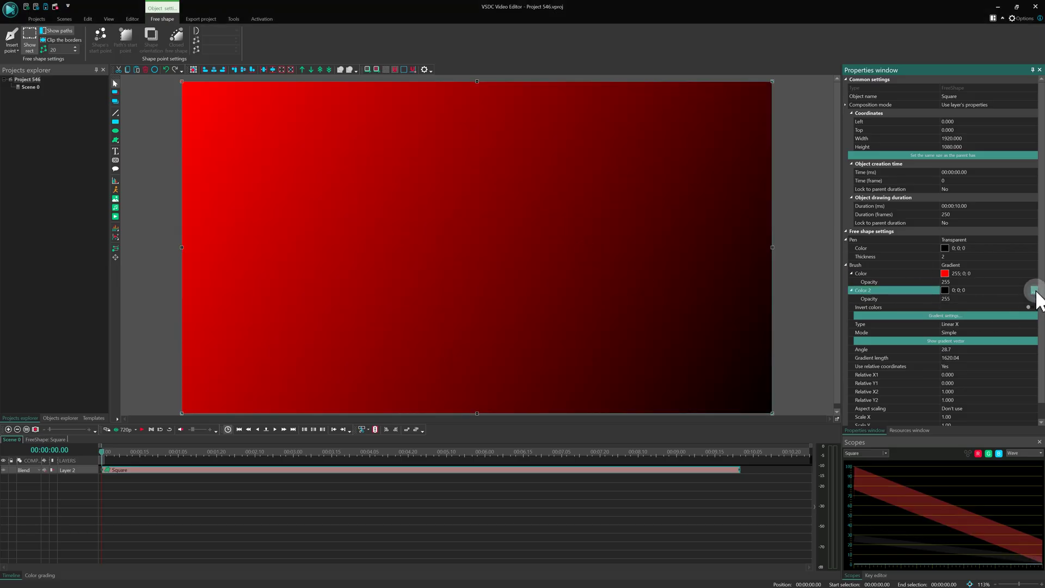
click(1034, 293)
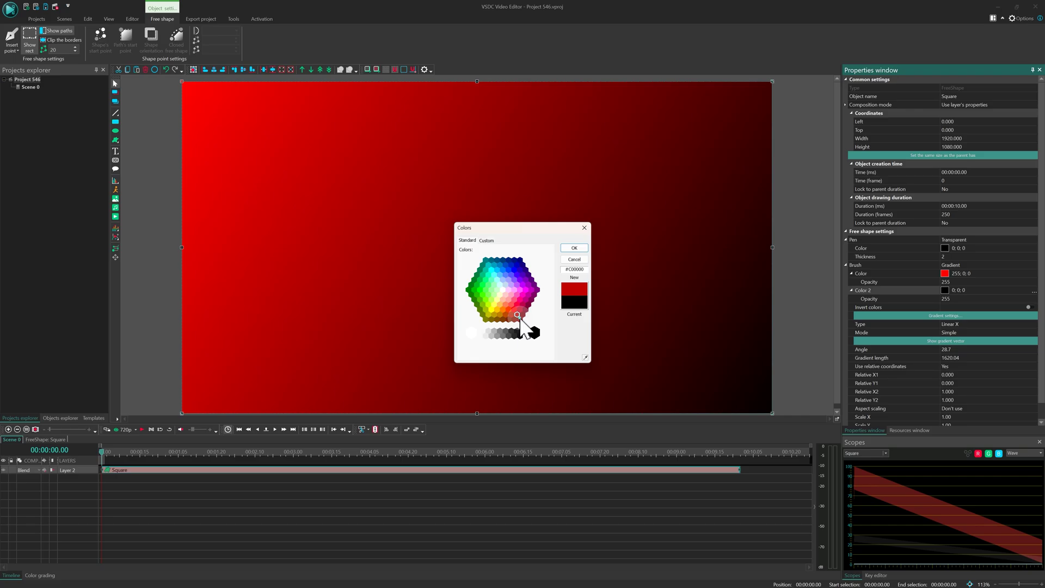
click(519, 321)
click(574, 248)
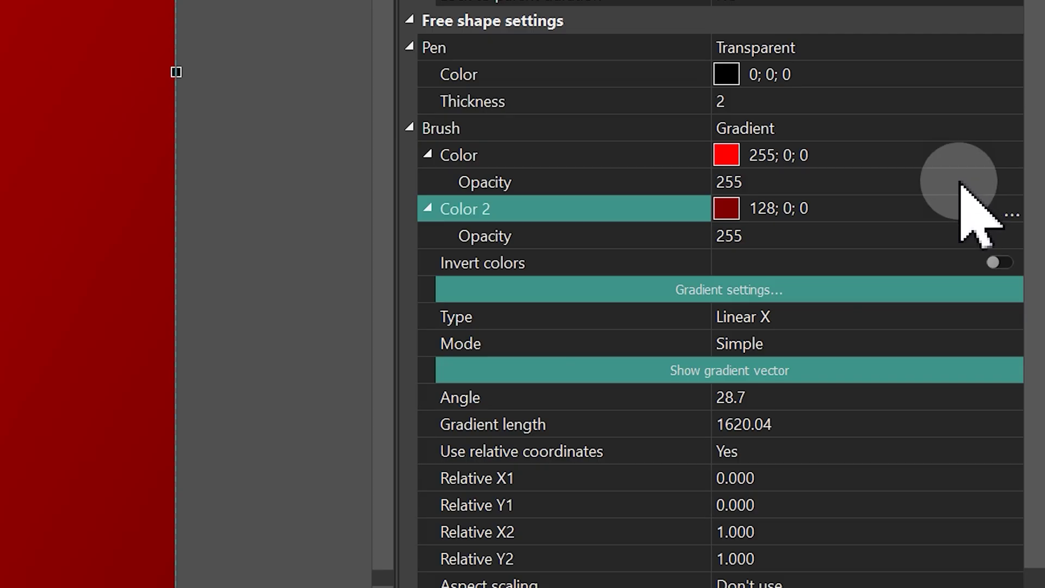
- Show the gradient vector without the shape's bounding rectangle and stretch it horizontally from the frame's centre to its right edge, about 941 long
click(708, 373)
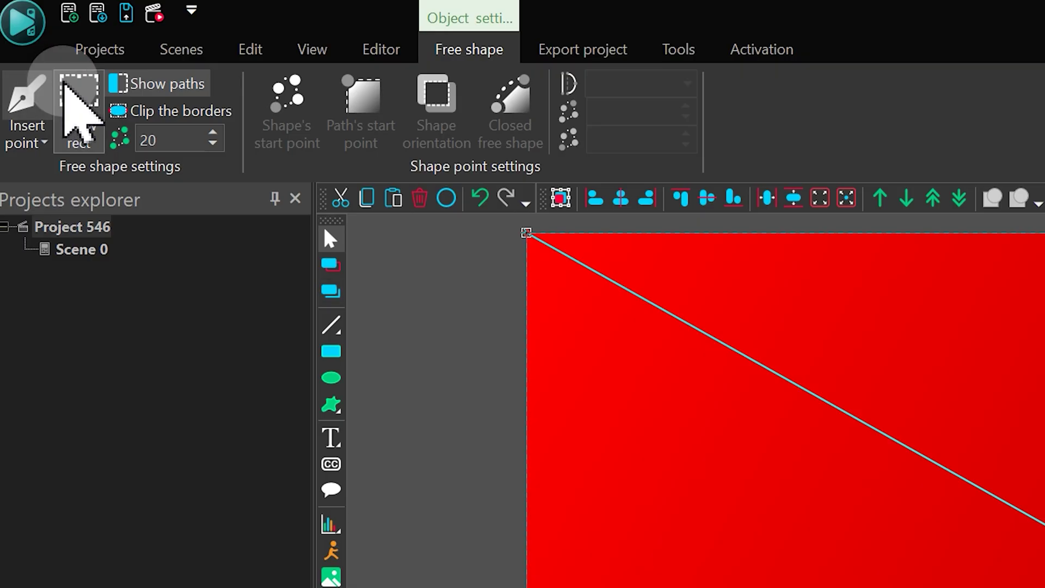
click(79, 109)
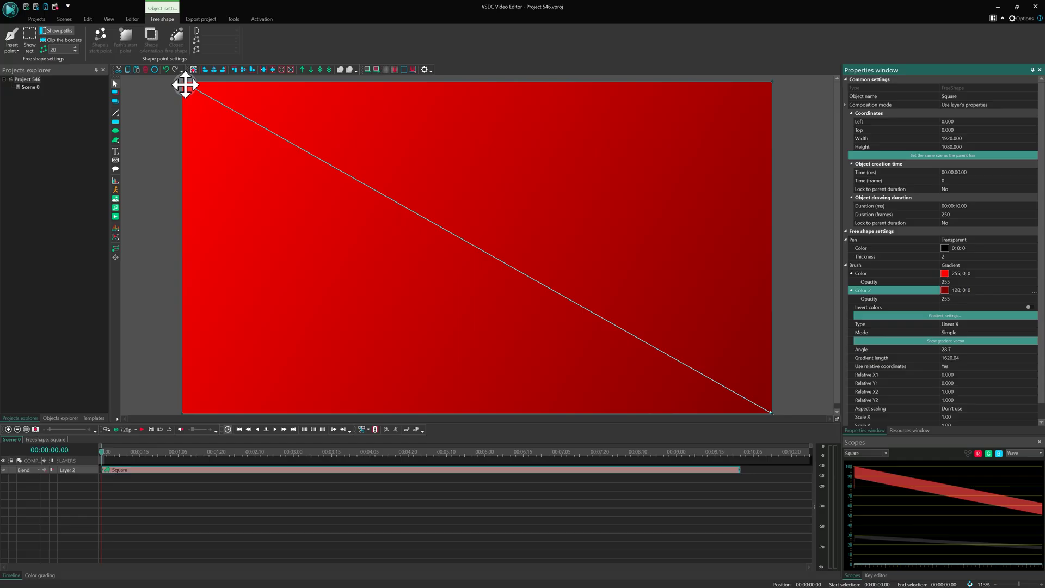
drag(181, 81, 488, 236)
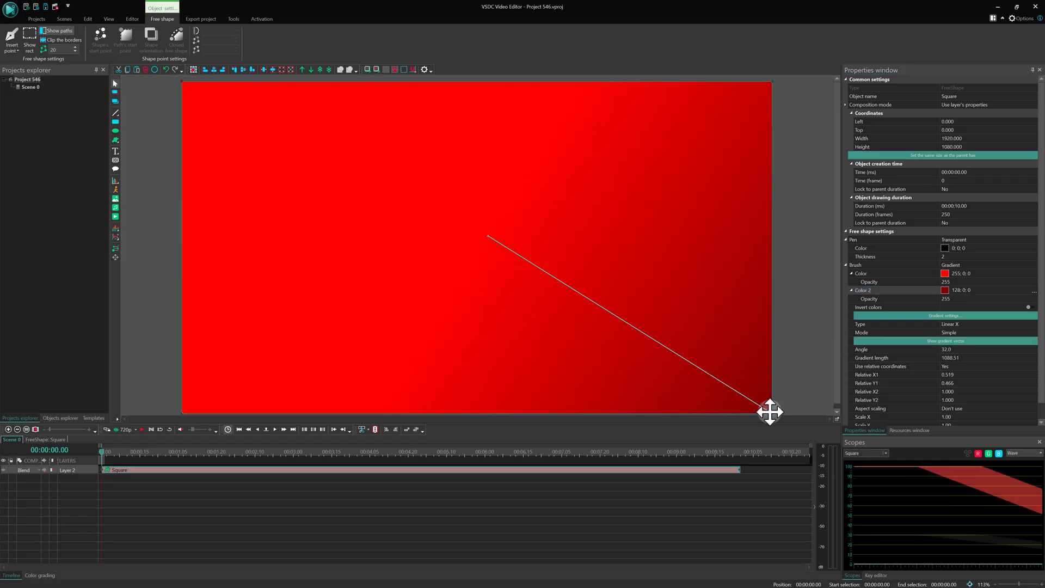
drag(770, 412, 826, 341)
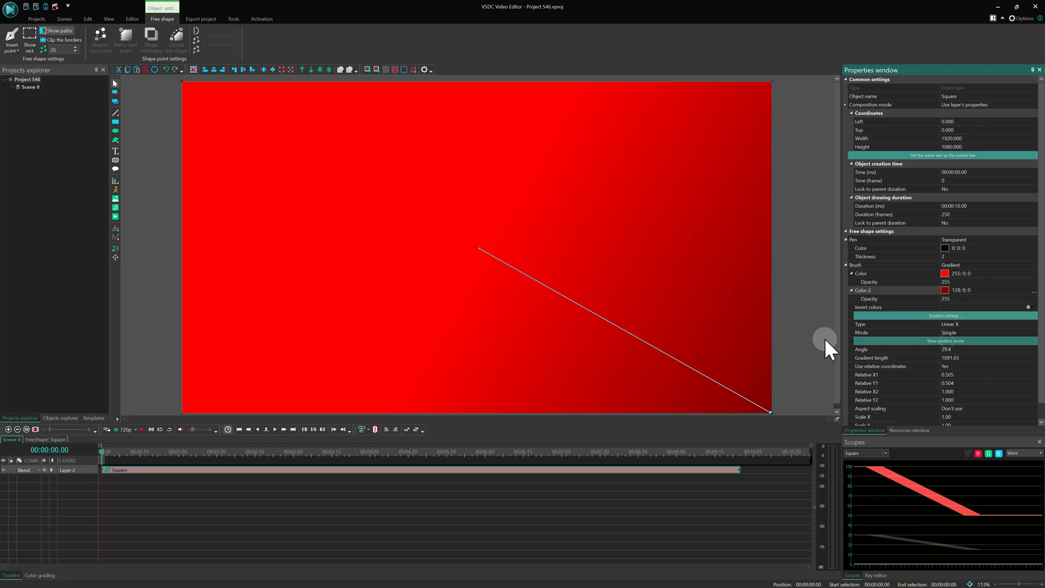
drag(772, 412, 768, 249)
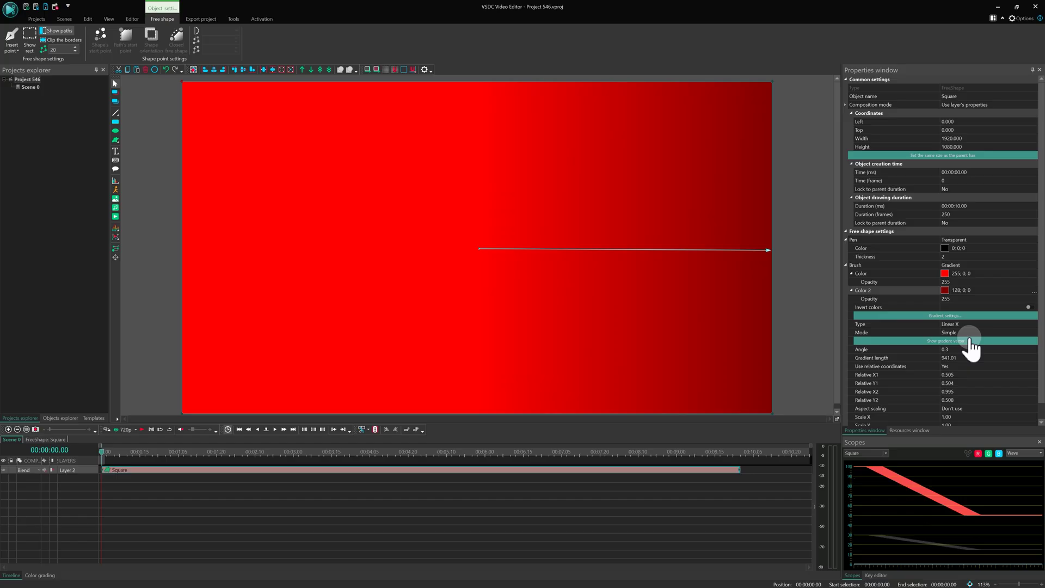
- Try out the different gradient types on the square, including Conic and Linear X, and settle on Radial
click(994, 325)
click(1034, 324)
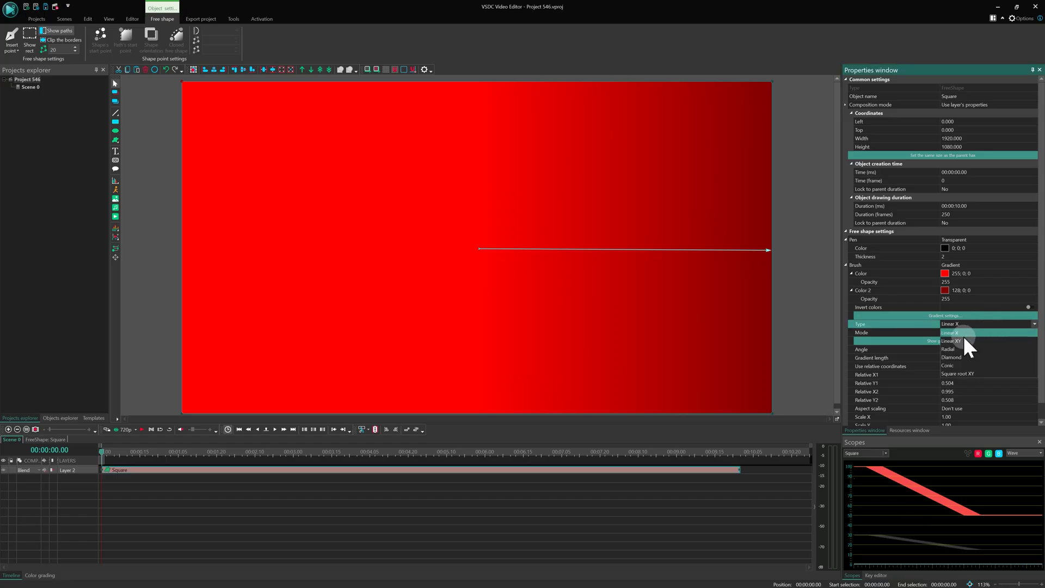
click(965, 341)
double_click(1007, 325)
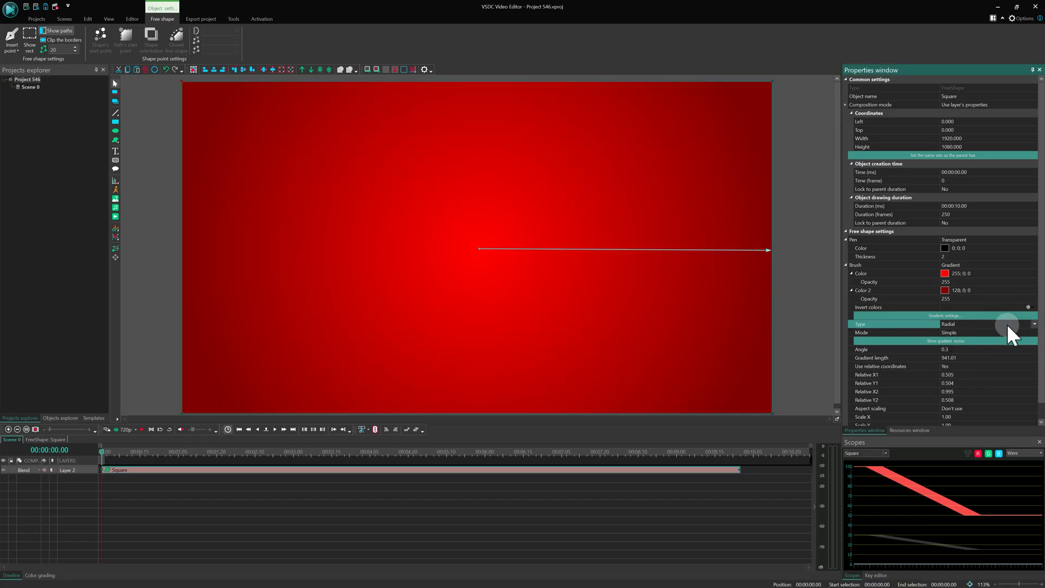
double_click(1008, 324)
double_click(1008, 324)
click(1007, 324)
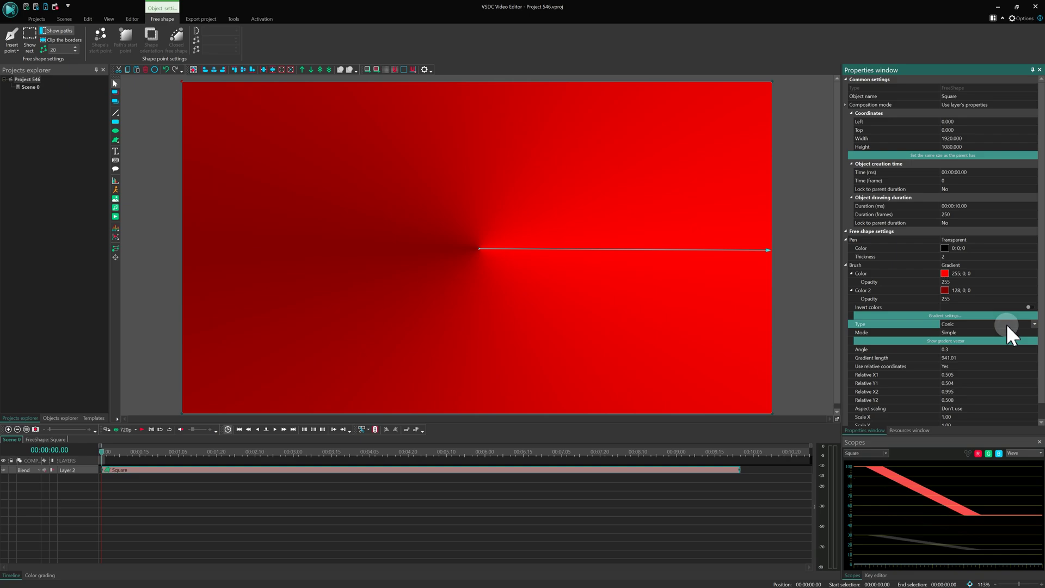
click(1006, 324)
click(1005, 325)
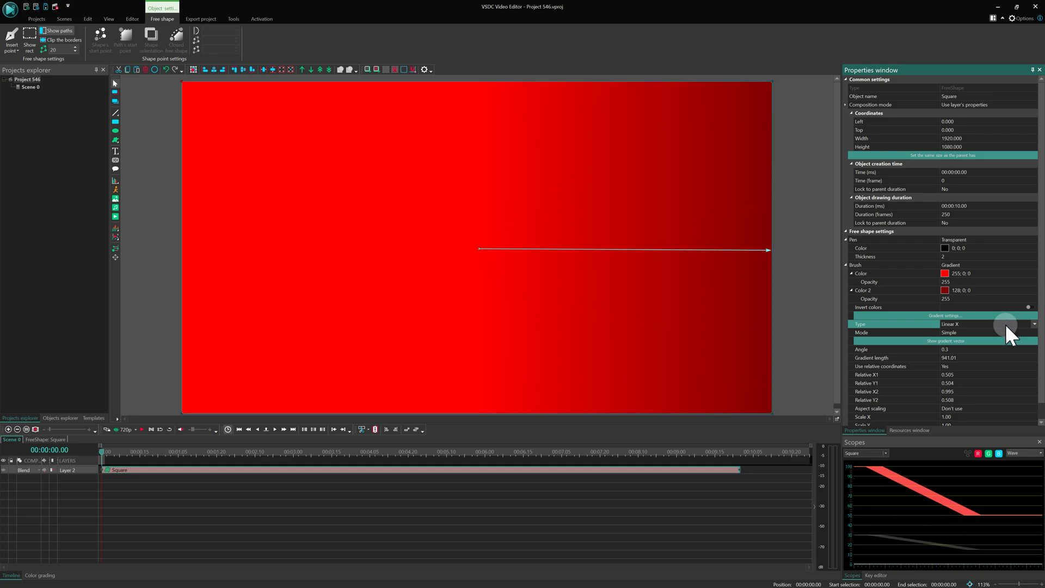
click(1005, 324)
click(1005, 324)
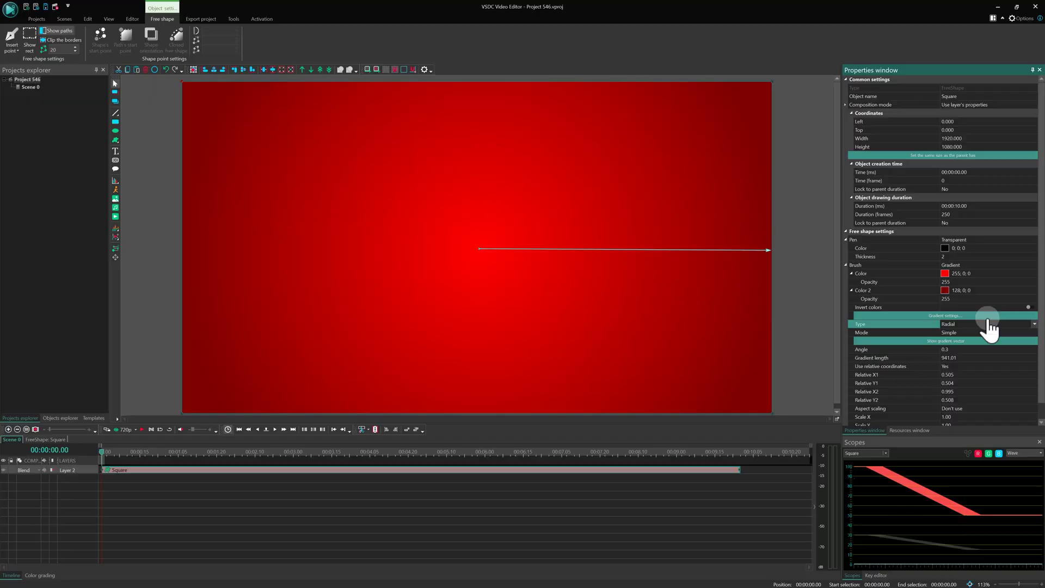
- Set both gradient colours, Color 2 and the first colour, to black (#000000)
click(324, 348)
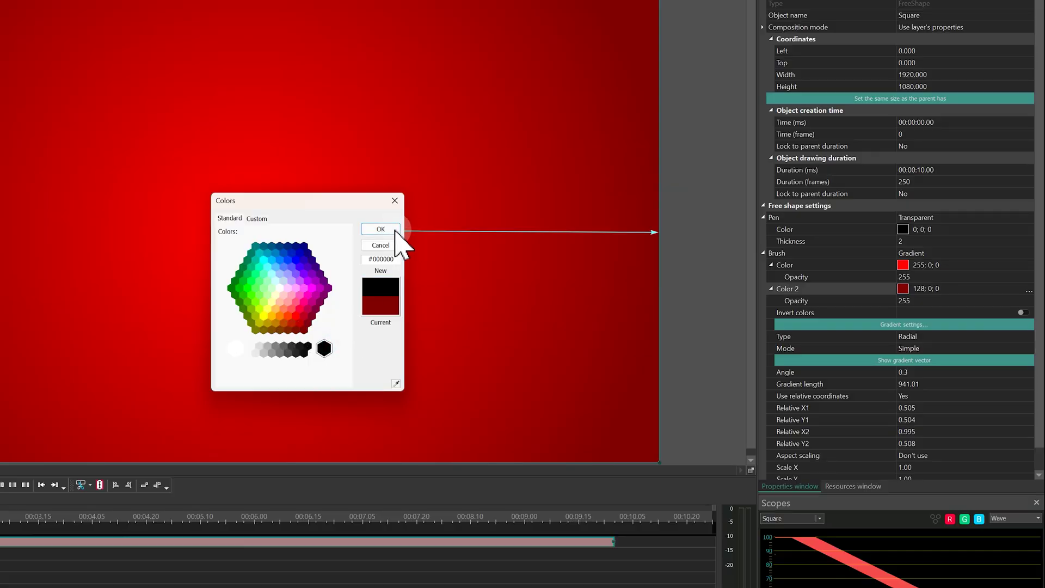
click(395, 230)
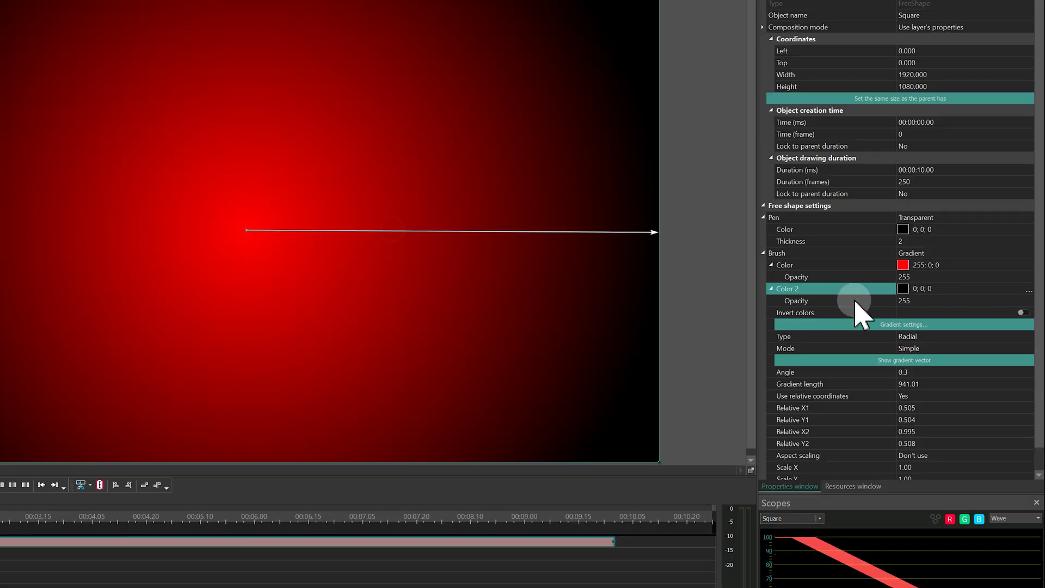
click(1030, 266)
click(1029, 267)
click(324, 348)
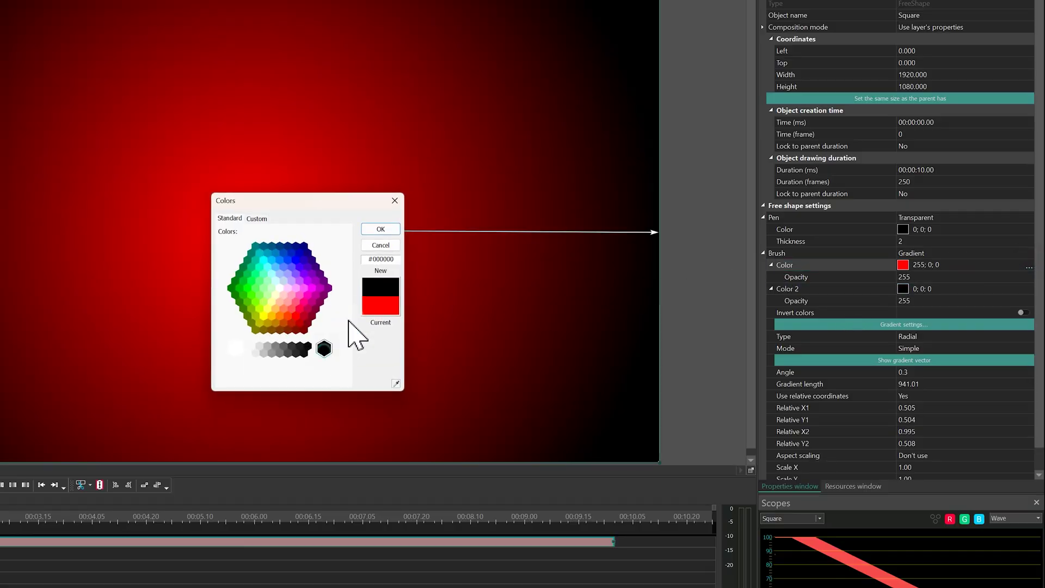
click(381, 229)
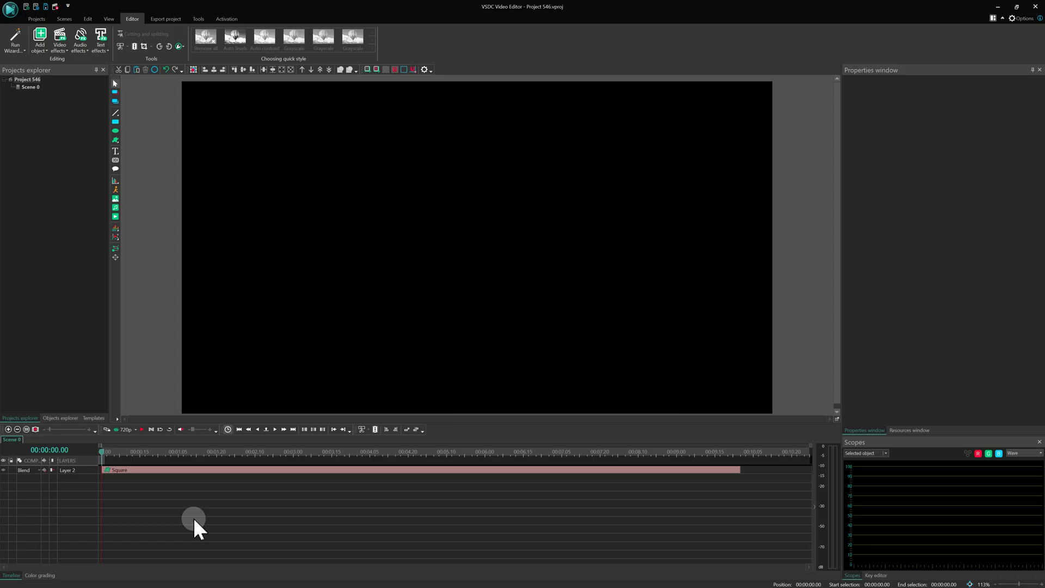
- Move the landscape video's layer below the square's layer and shorten the video to match the square's duration
click(189, 469)
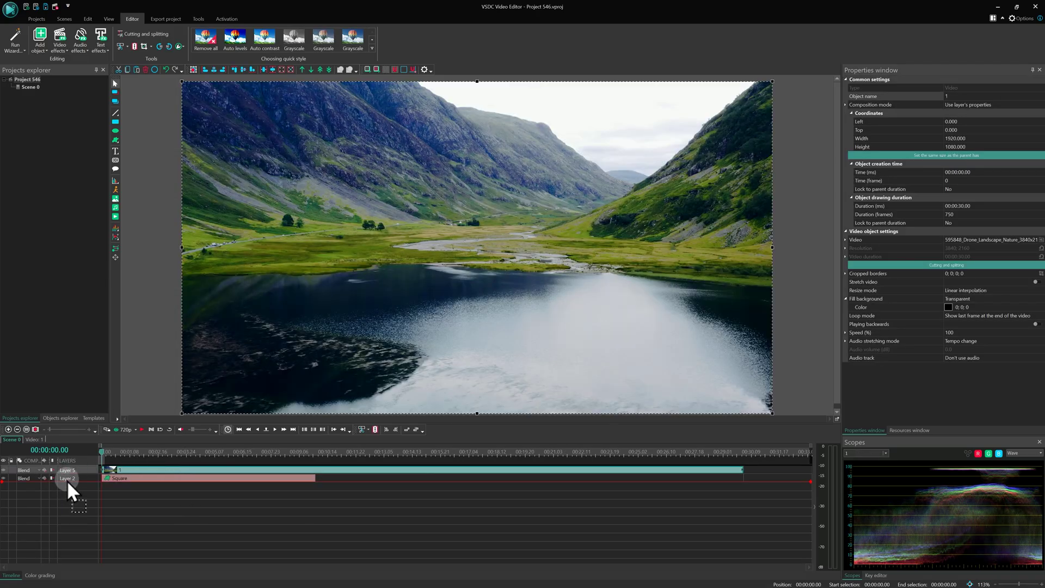
drag(66, 479, 67, 478)
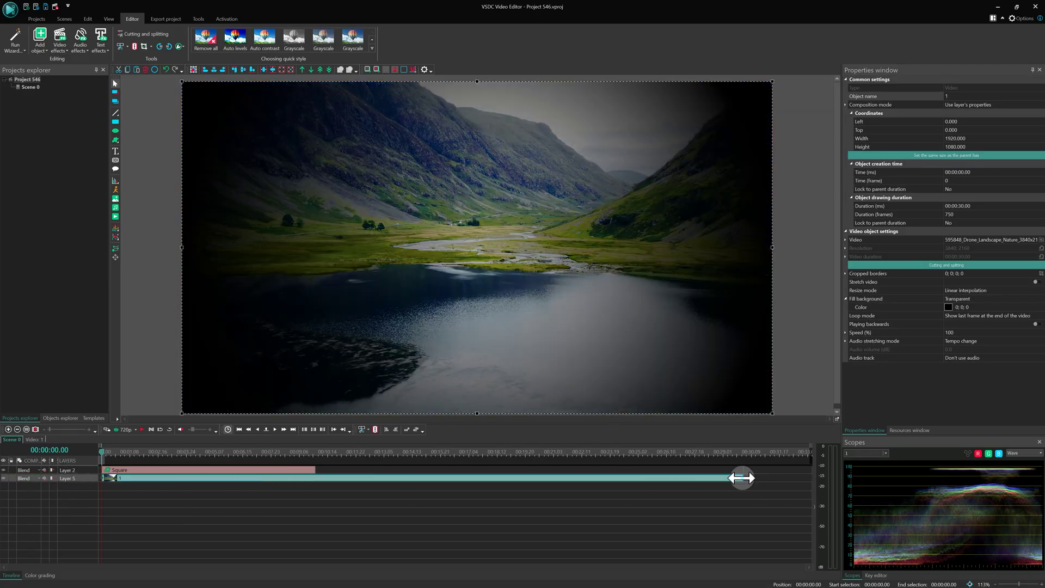
drag(742, 478, 314, 479)
- Extend the square's radial gradient vector past the frame's right edge to about 1579 and set Color 2's opacity to 200
click(340, 470)
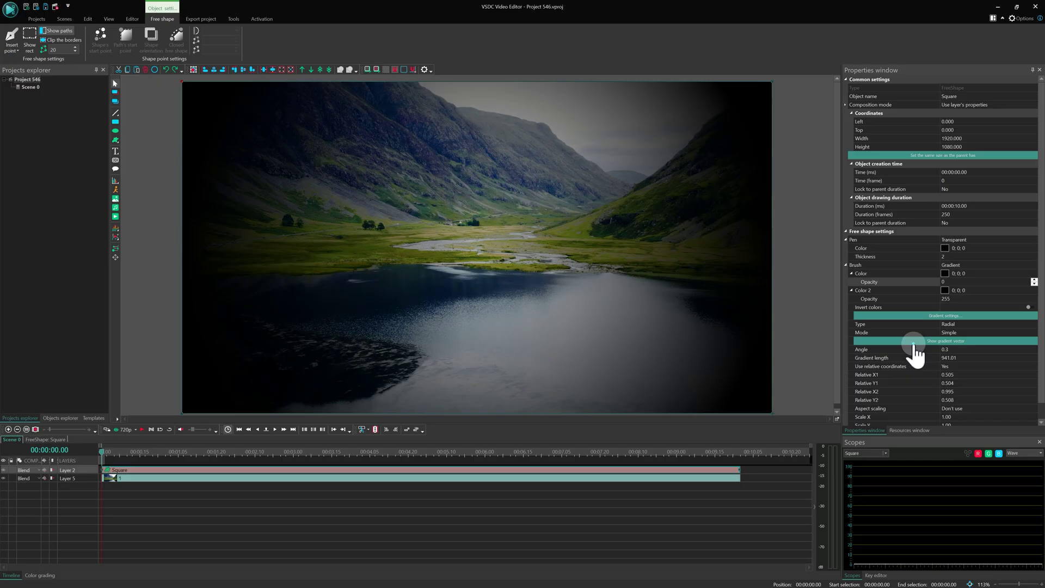
click(911, 341)
drag(769, 250, 966, 248)
drag(960, 299, 858, 299)
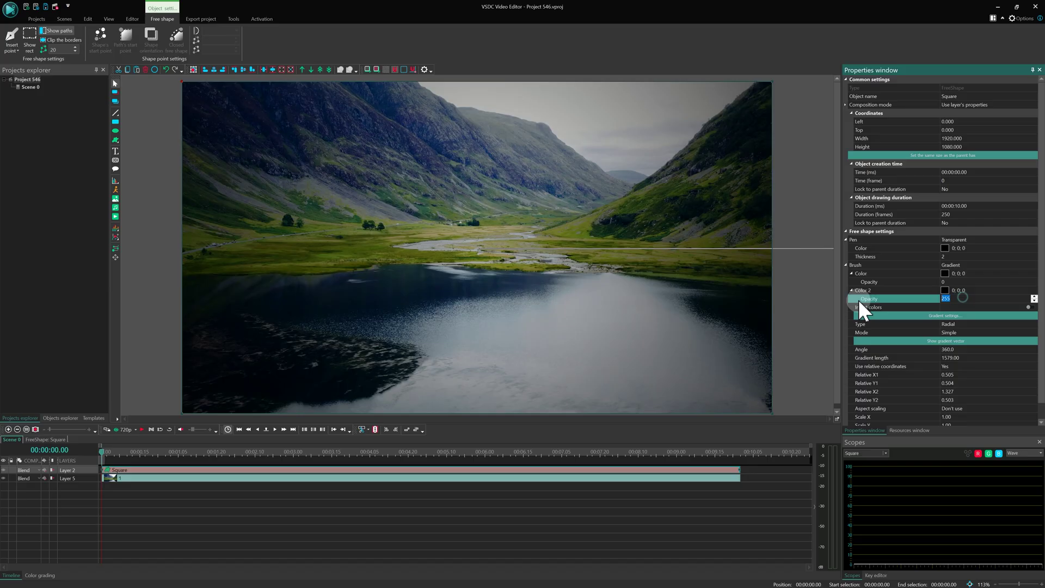
text(200)
key(Return)
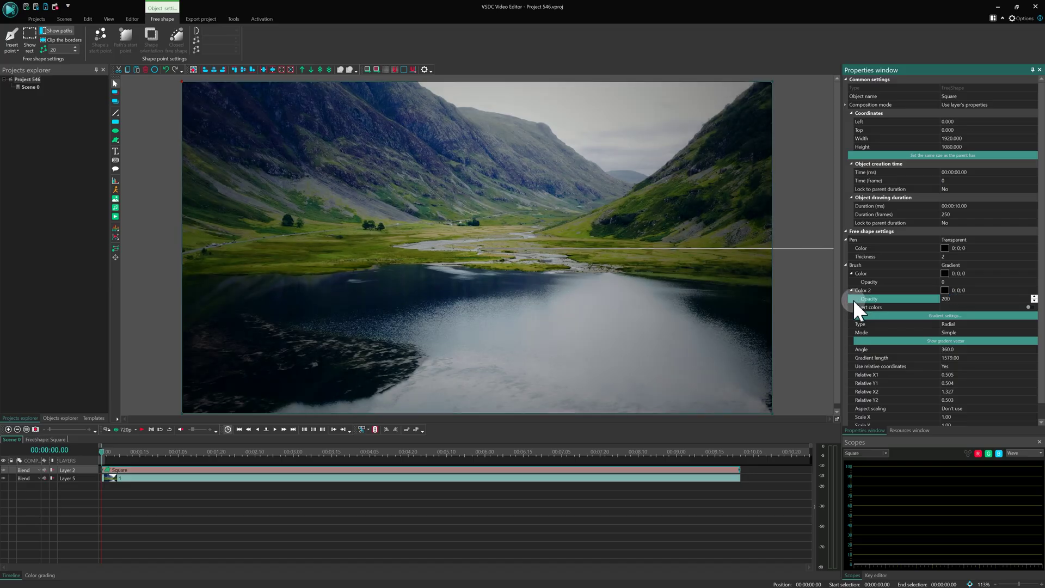
- Store the gradient square as a custom child template inside the last No name folder of the template list
click(93, 419)
right_click(26, 152)
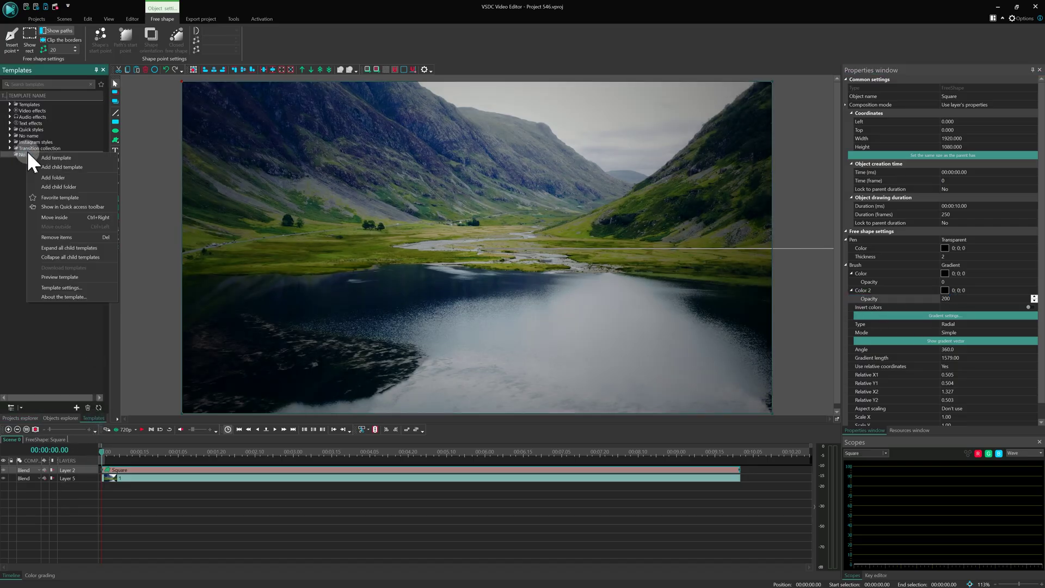
click(72, 165)
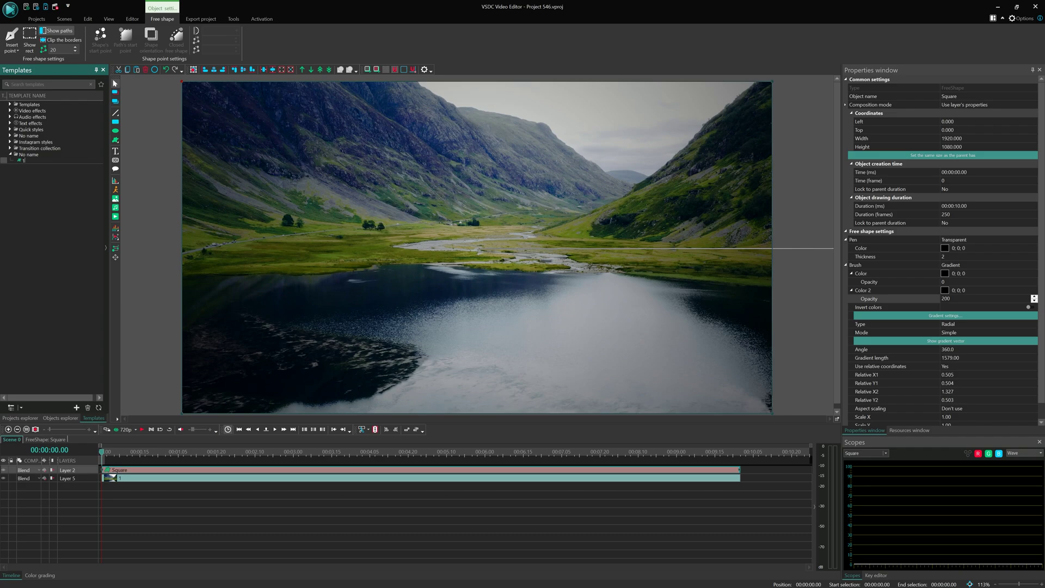
click(73, 169)
click(154, 494)
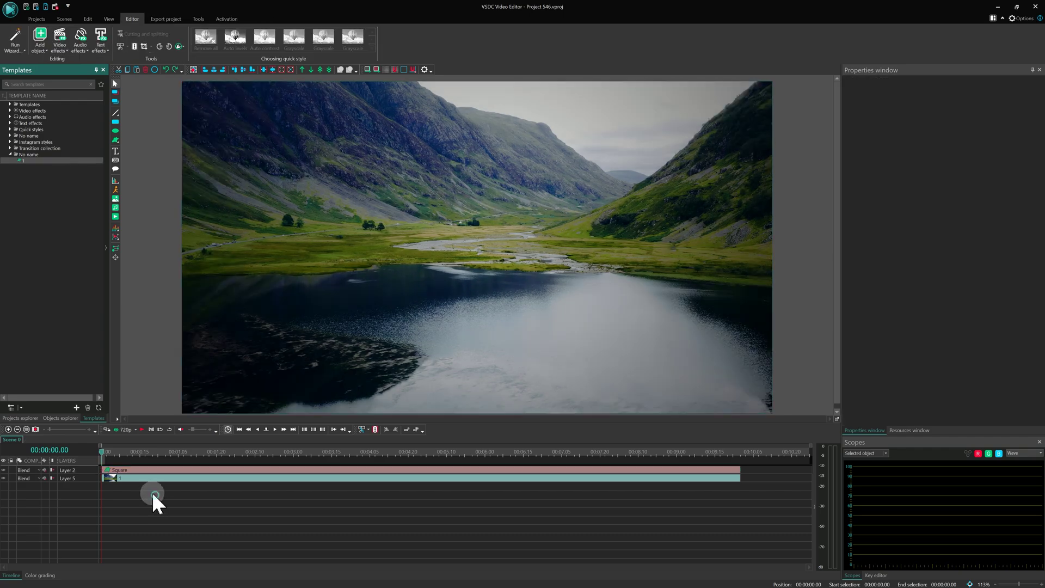
- Delete the original square from the timeline and insert the saved custom gradient template over the landscape video instead
click(140, 470)
key(Delete)
drag(25, 162, 275, 267)
- Move the right opacity stop to about 84%, try presets such as Blue, Yellow, Blue on FreeShape 2's gradient, and accept Flames
click(911, 316)
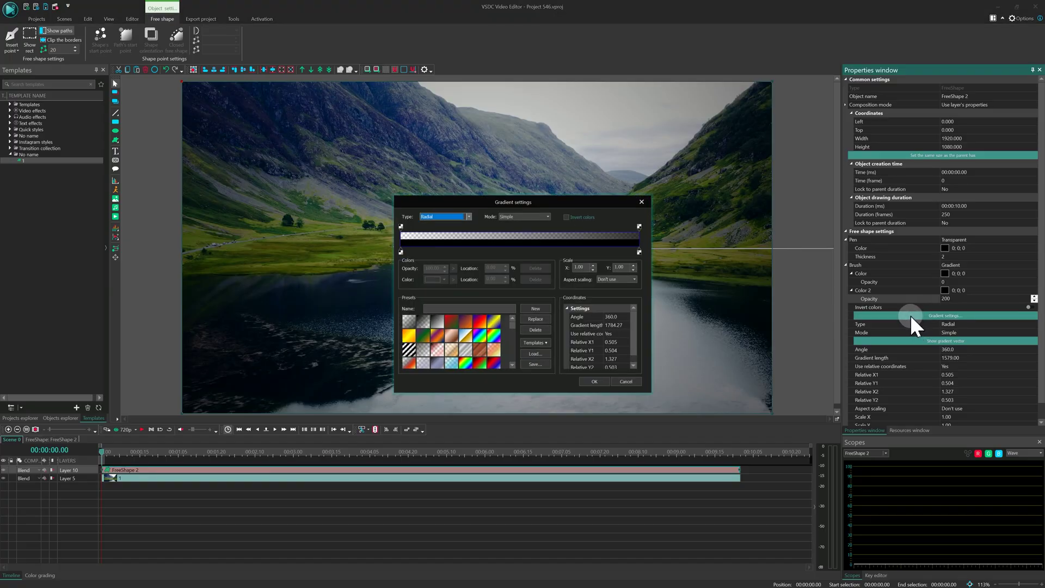
drag(639, 228, 601, 229)
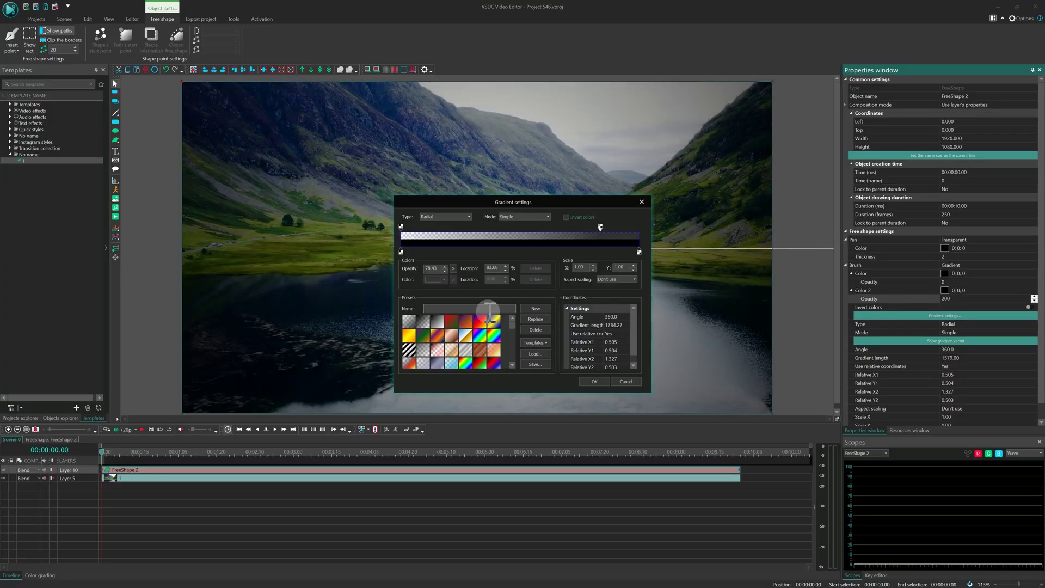
click(494, 324)
click(495, 336)
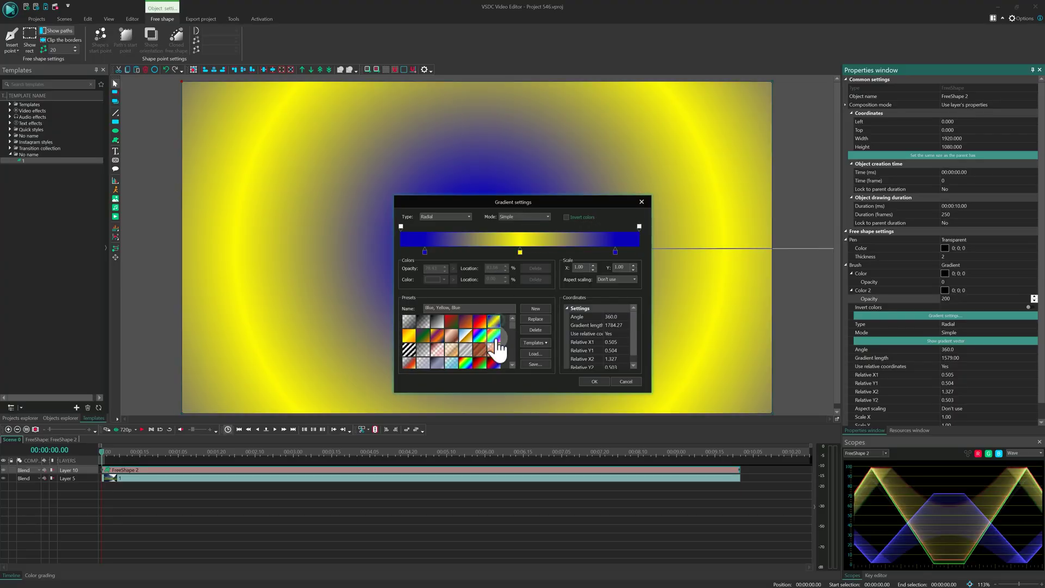
click(495, 349)
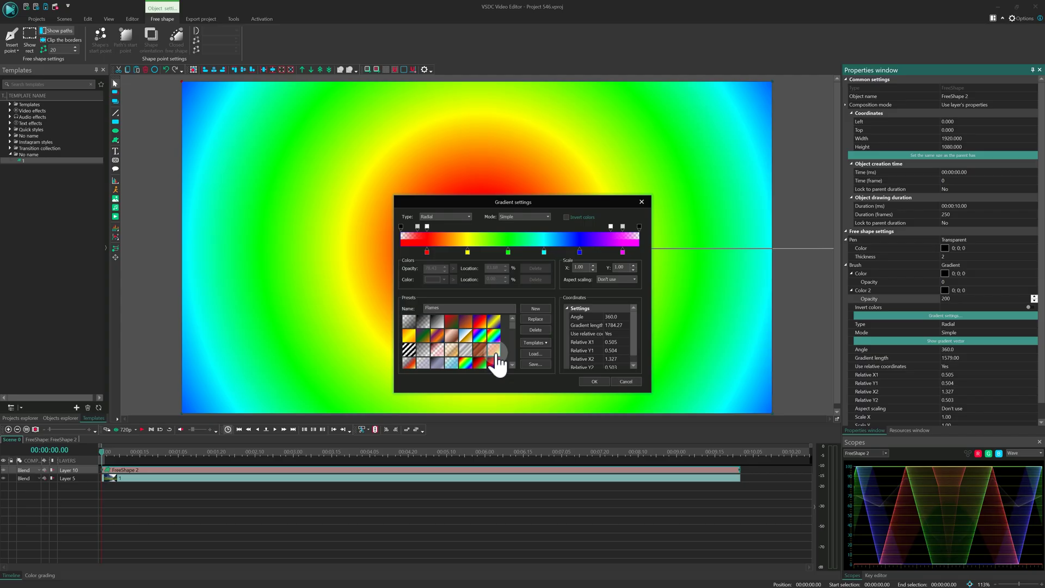
click(495, 352)
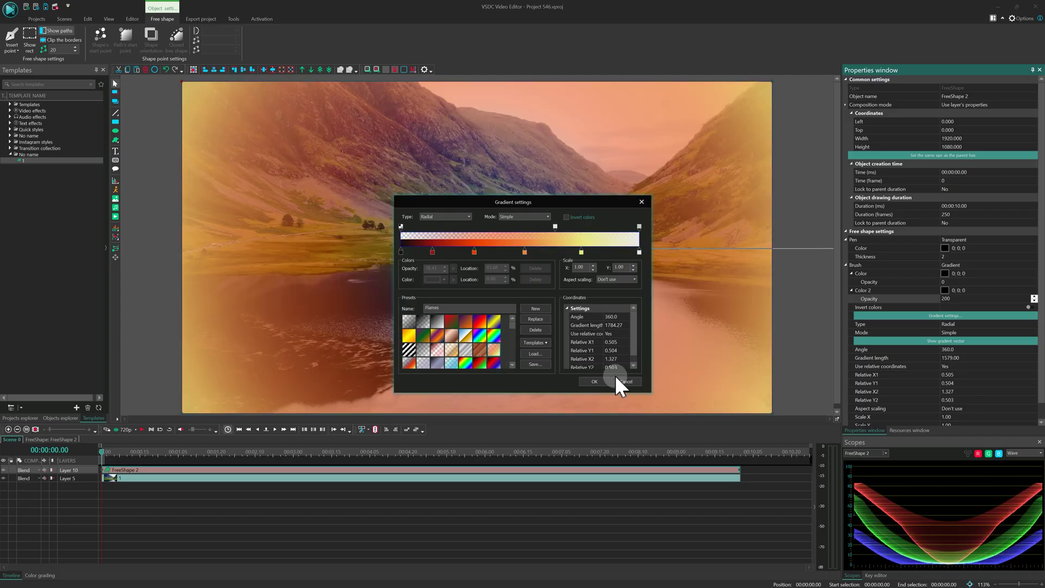
click(596, 381)
- Set FreeShape 2's first gradient colour to white (#FFFFFF) and apply the Foreground to Background gradient preset
click(1013, 274)
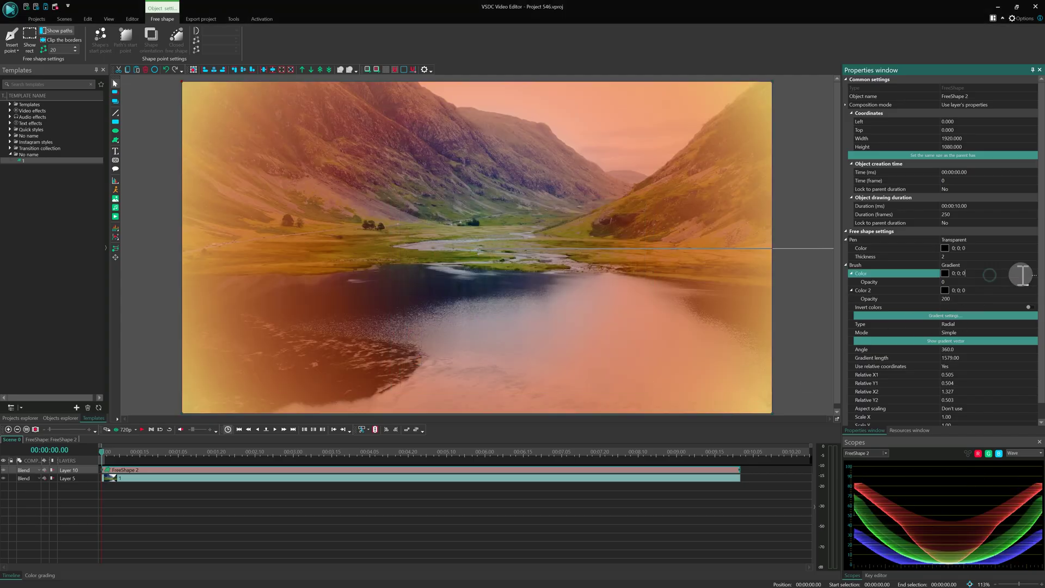
click(503, 290)
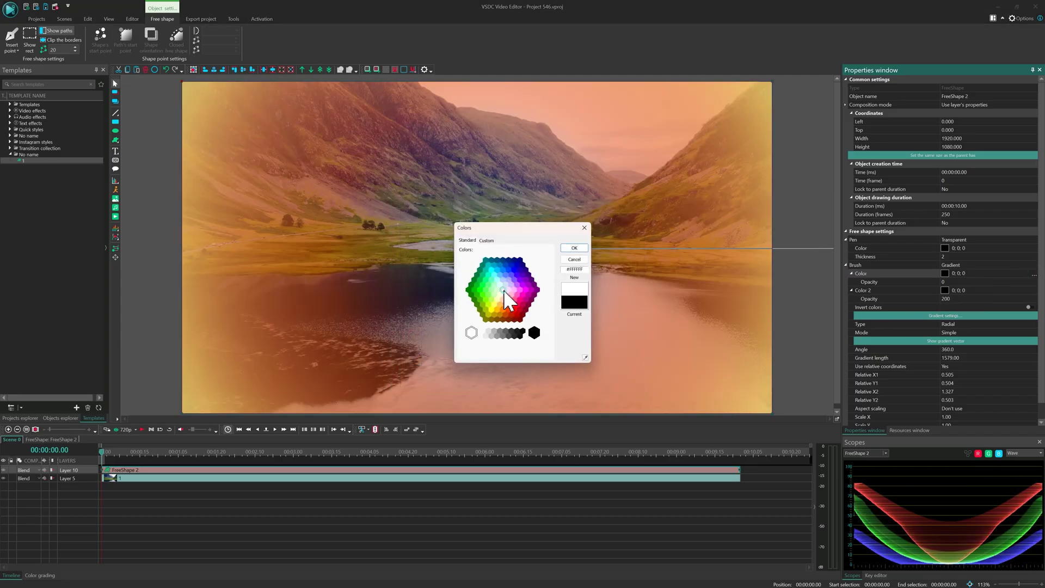
click(573, 248)
click(891, 315)
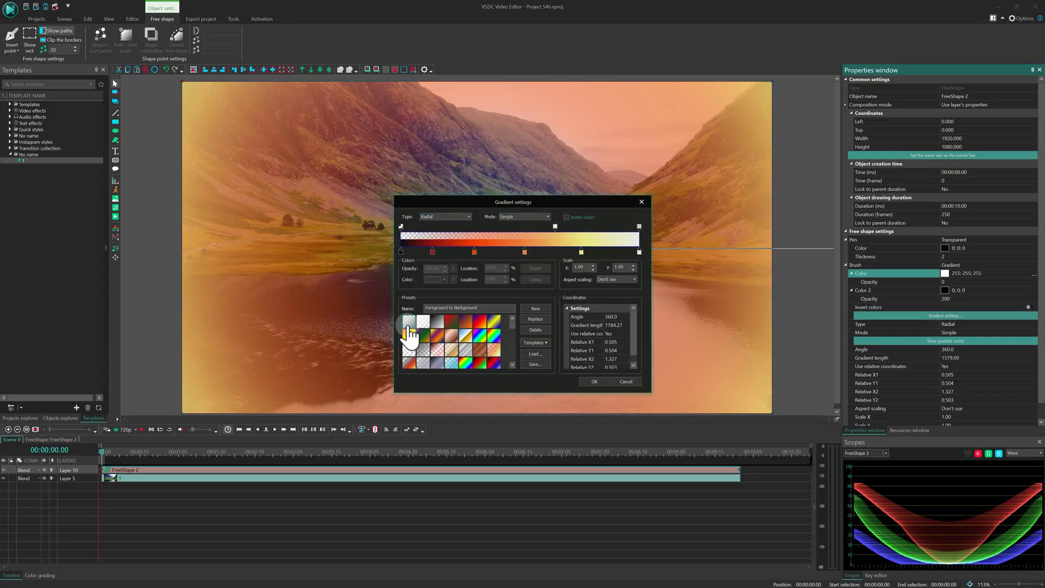
click(409, 327)
click(547, 341)
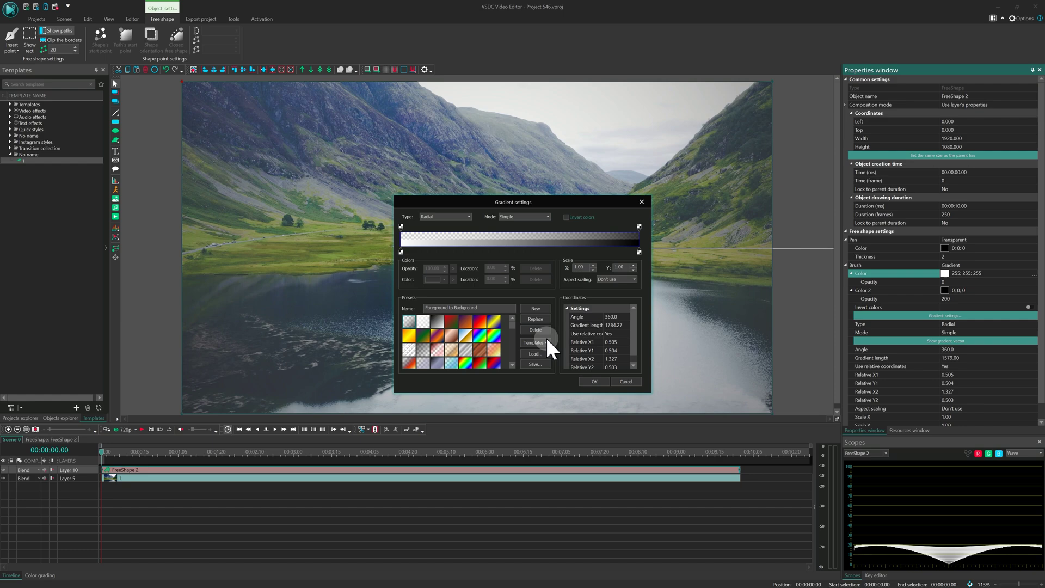
click(592, 380)
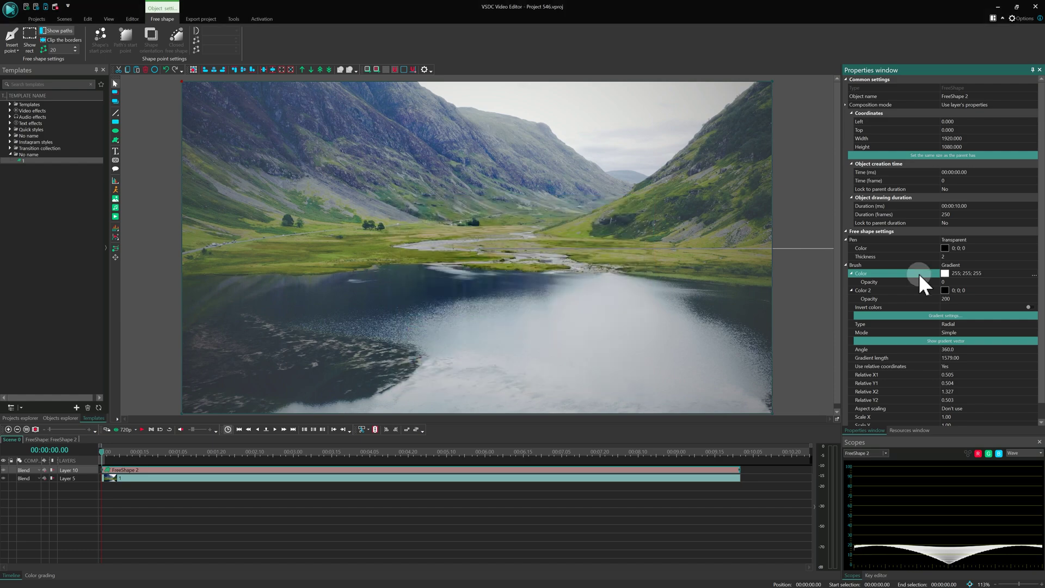
- Set FreeShape 2's first gradient colour to 255; 0; 66, try several gradient presets including Earth, and settle on Oceanic Haven
click(1034, 275)
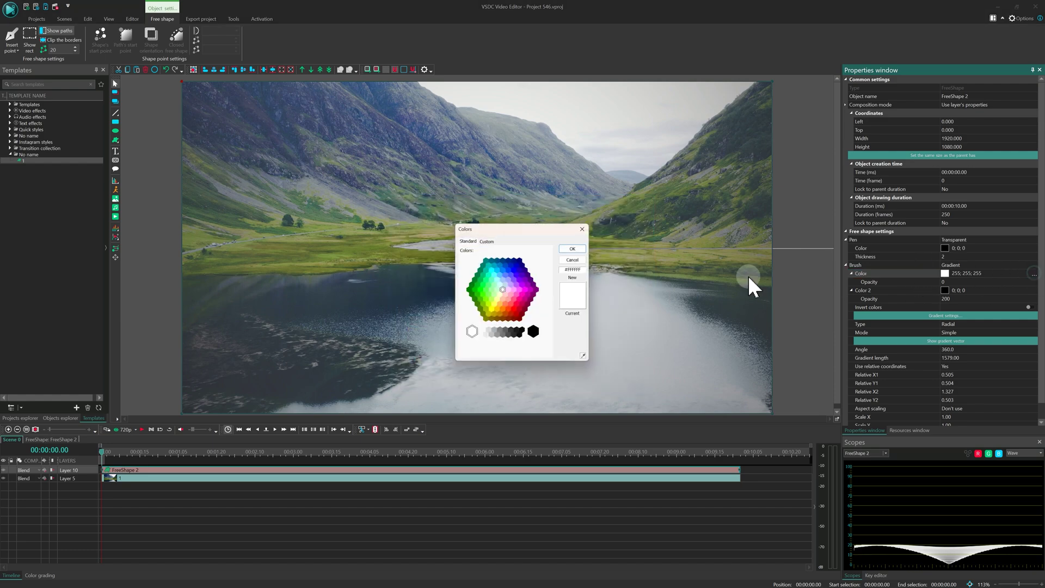
click(574, 248)
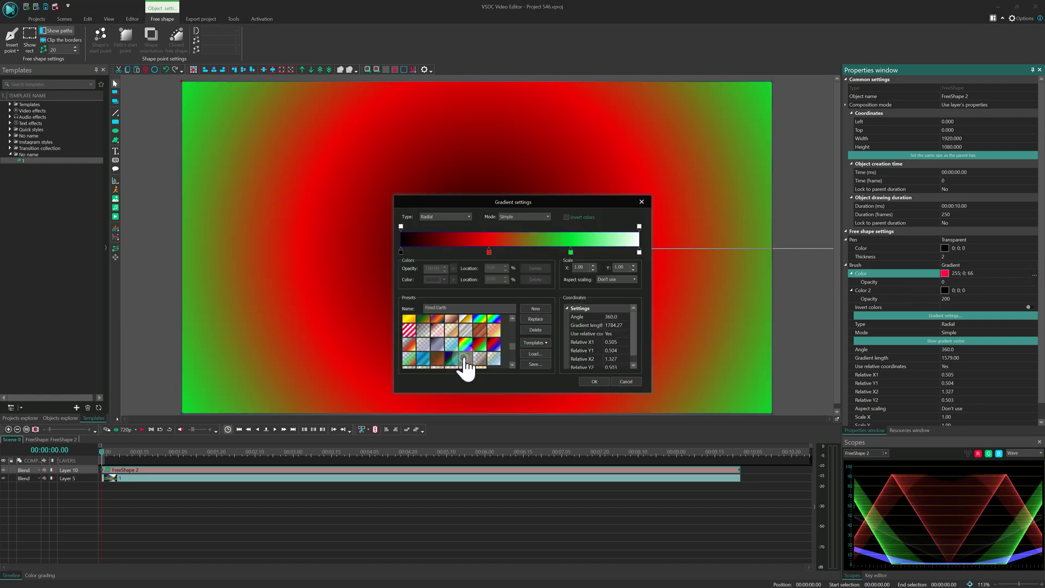
click(451, 359)
click(440, 360)
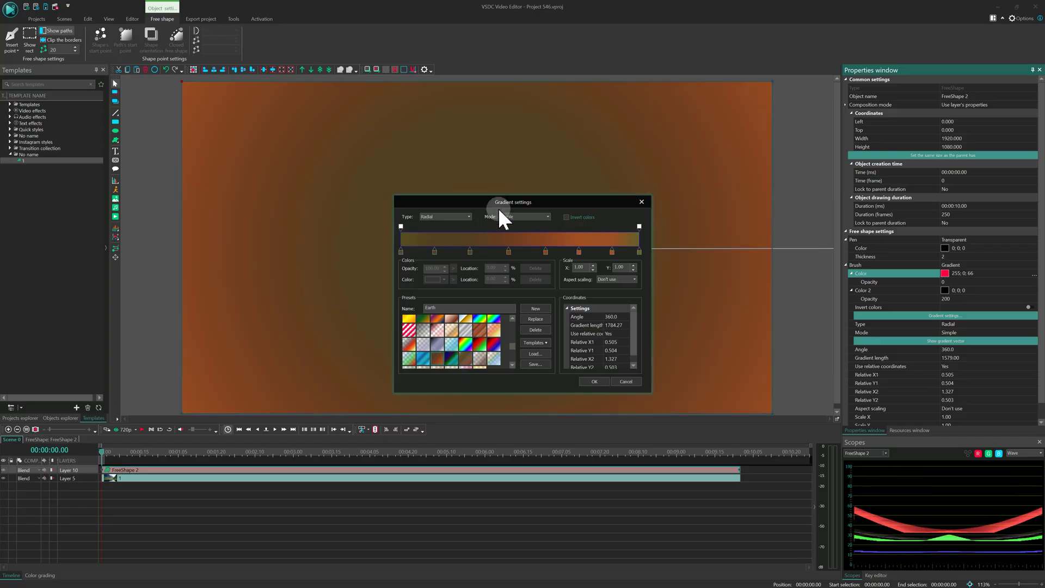
click(421, 359)
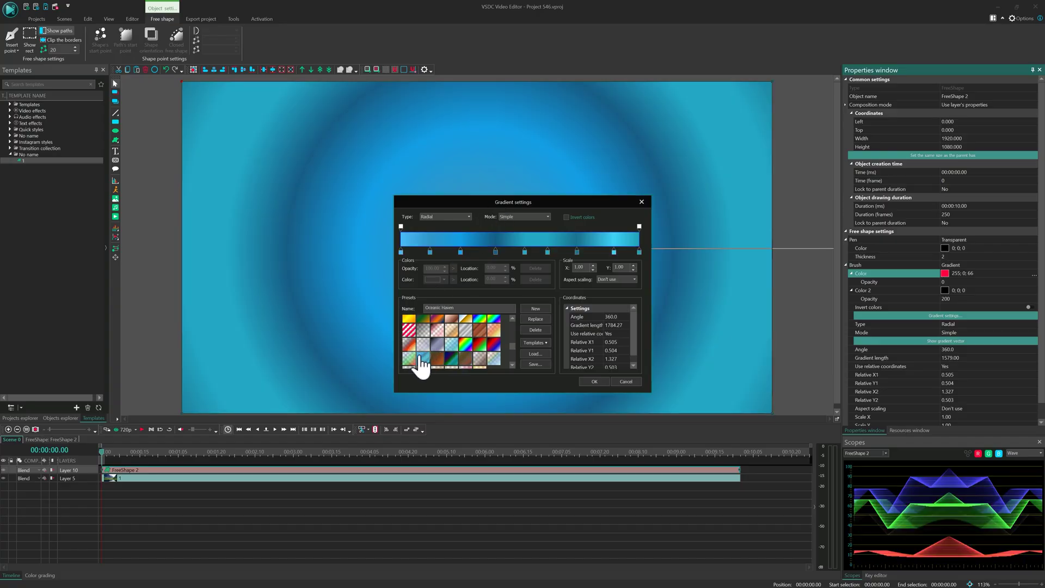
- Change FreeShape 2's gradient type to Linear XY and tilt the gradient vector to an angle of about 337.8
click(970, 325)
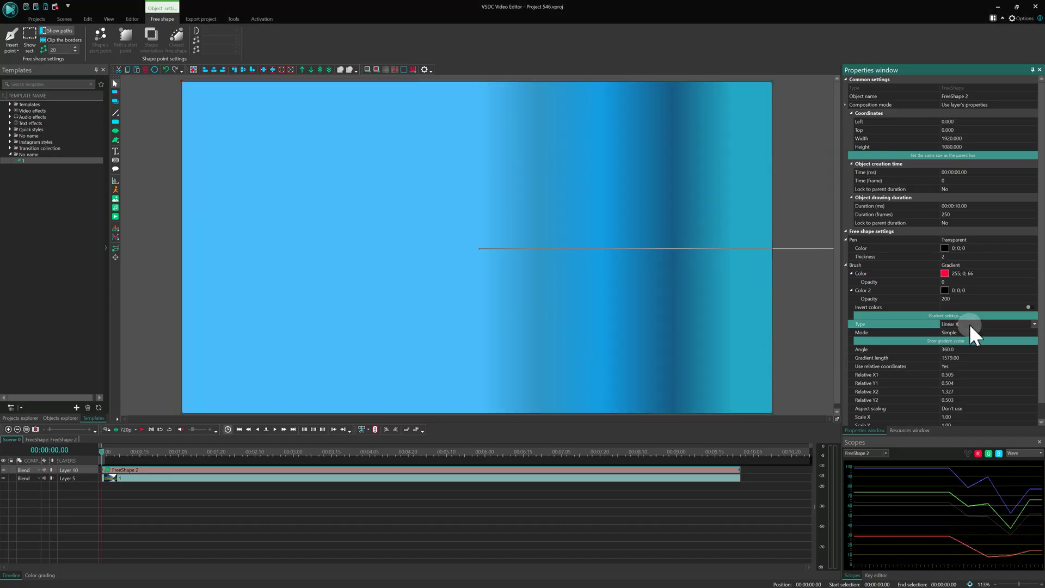
double_click(971, 326)
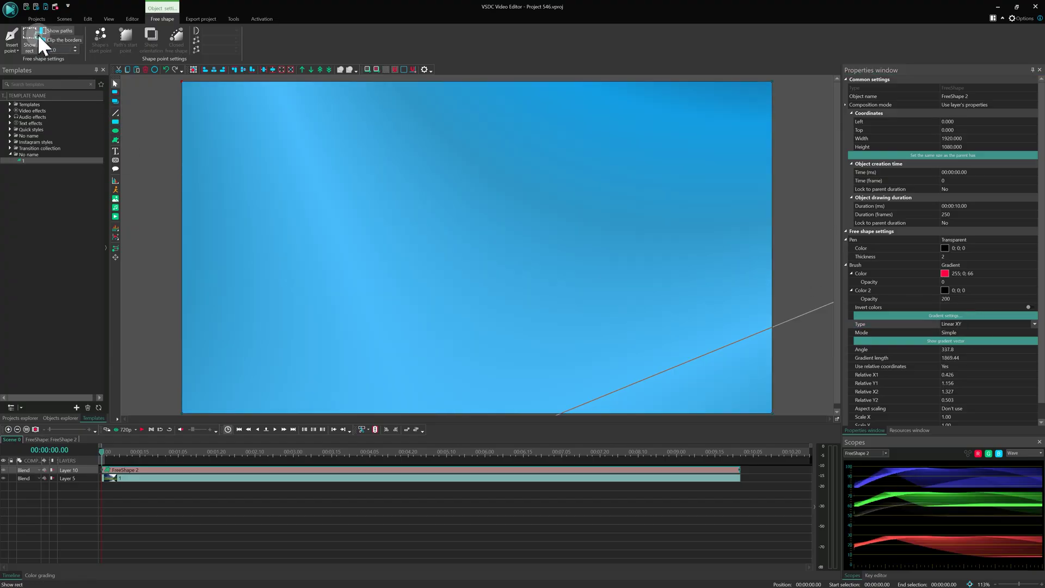
- Show FreeShape 2's bounding handles and enlarge the shape beyond the frame to about 3723 by 2027
click(38, 35)
click(194, 334)
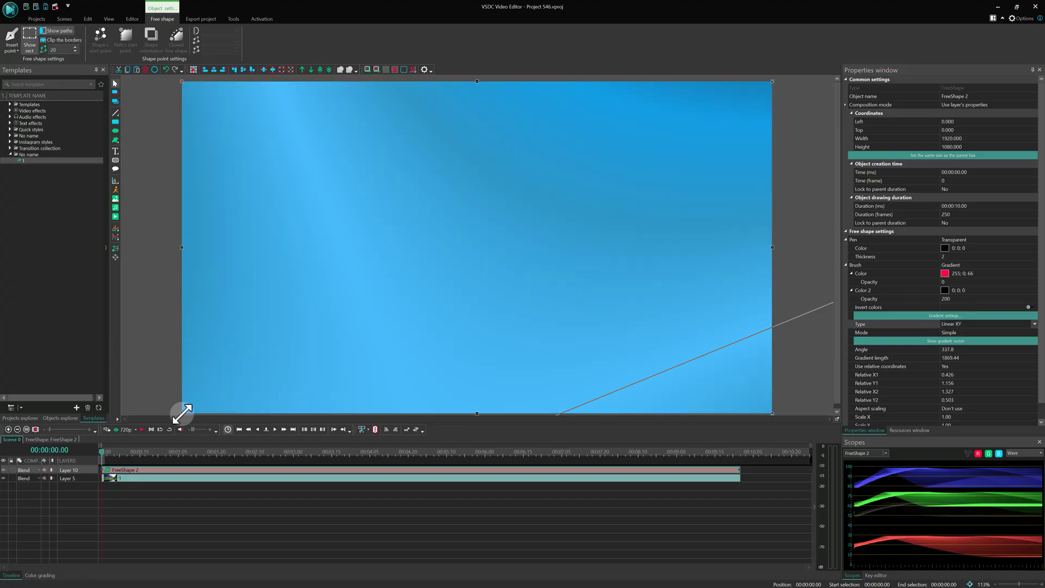
drag(181, 415, 21, 566)
scroll(618, 180, down, 4)
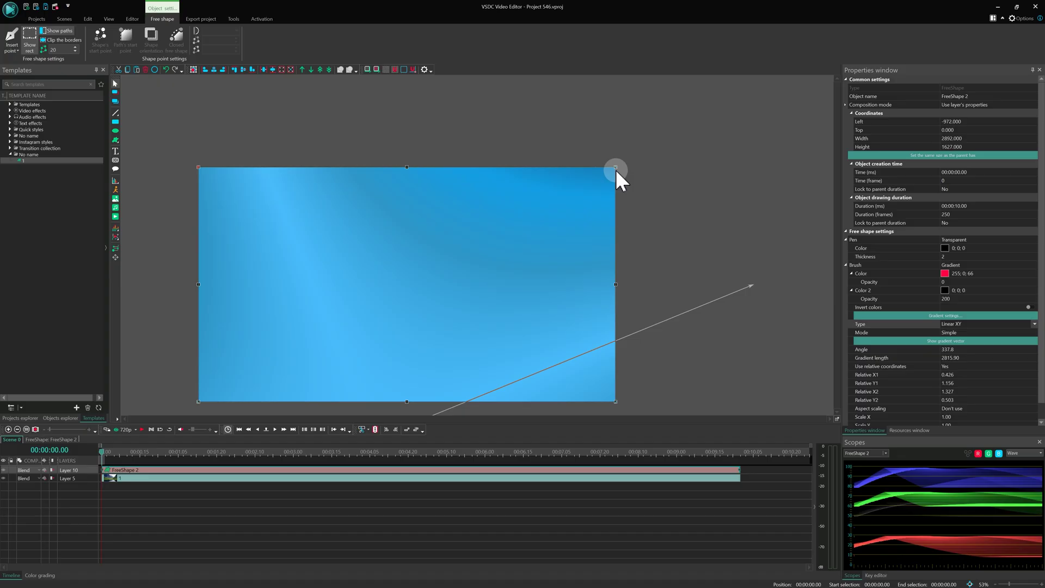
drag(618, 169, 735, 110)
- Add a Movement effect inside FreeShape 2 and place its end point to the right, at about X 1726, Y 519
double_click(184, 471)
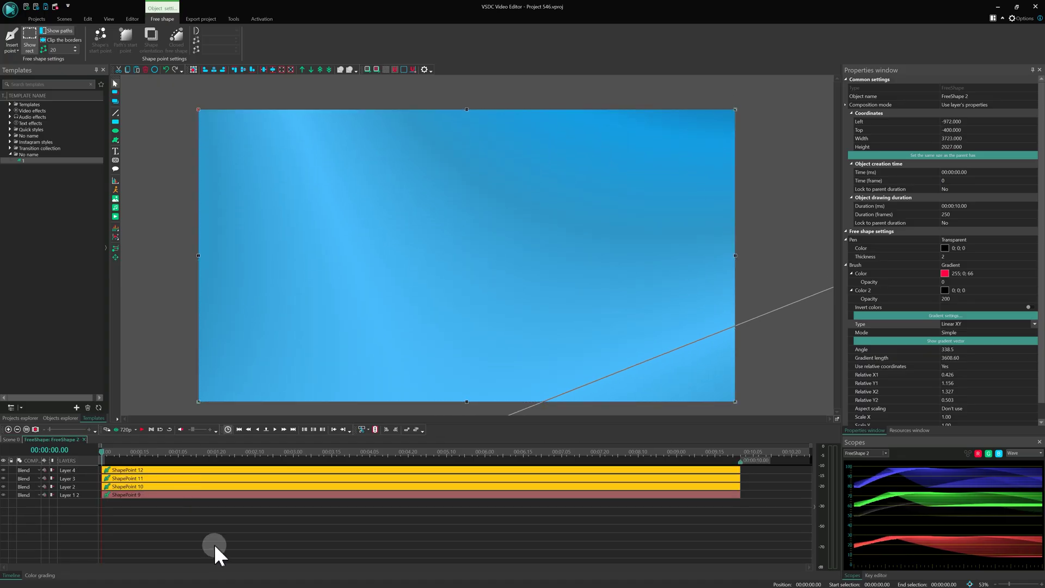
click(115, 257)
click(561, 329)
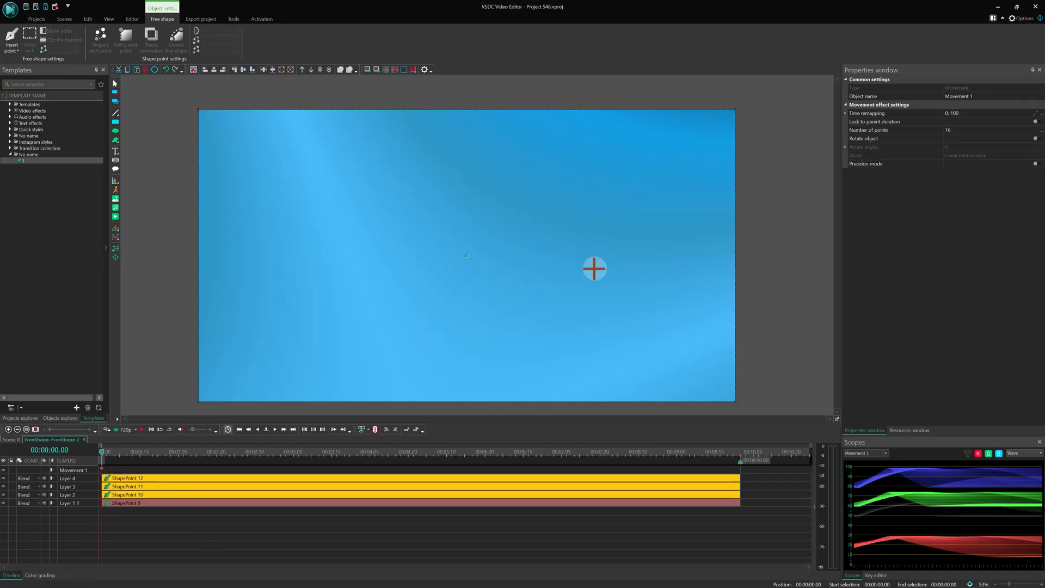
drag(508, 250, 588, 242)
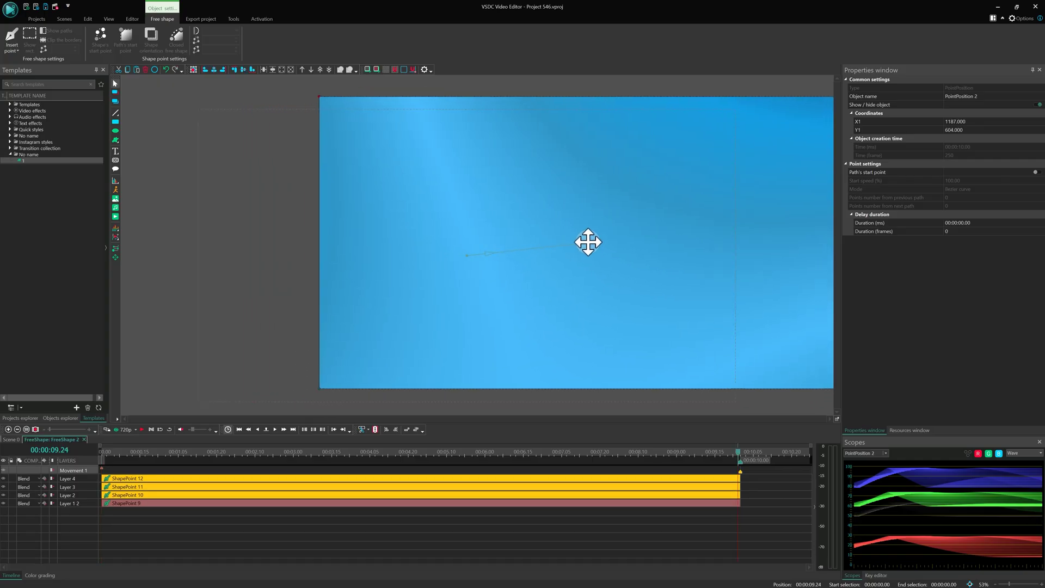
- Preview the moving gradient shape in the player and close the preview
drag(102, 452, 130, 452)
click(125, 429)
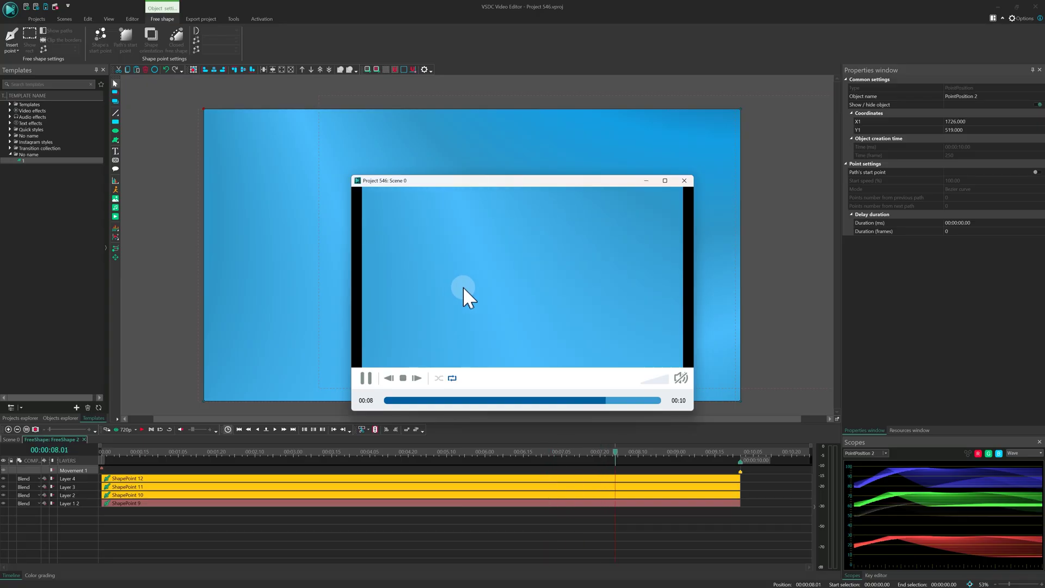
key(Escape)
- Add a Hue/Saturation/Lightness adjustment effect inside FreeShape 2, lasting the whole parent duration
right_click(259, 541)
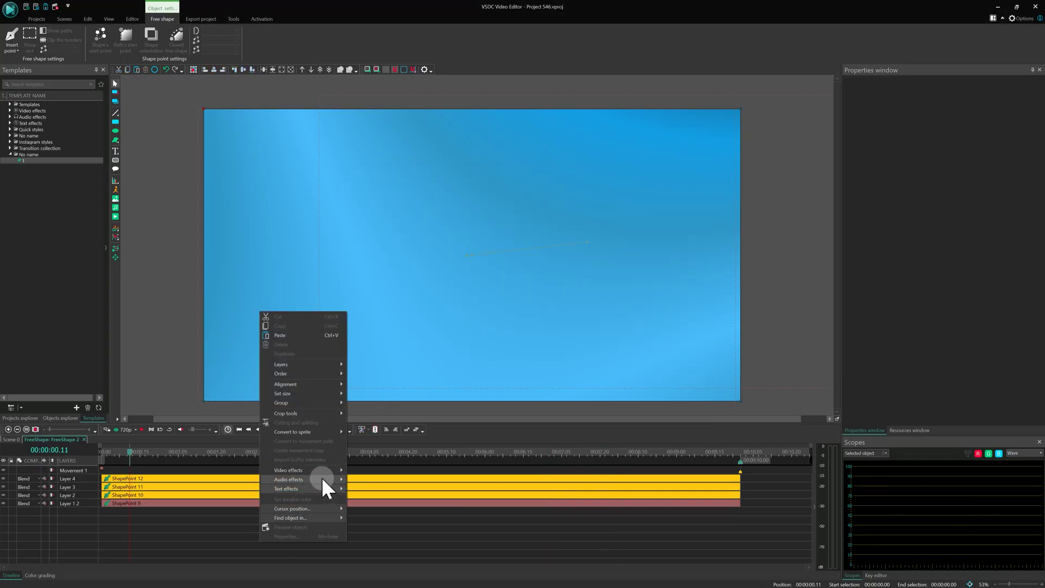
mouse_move(323, 469)
mouse_move(387, 487)
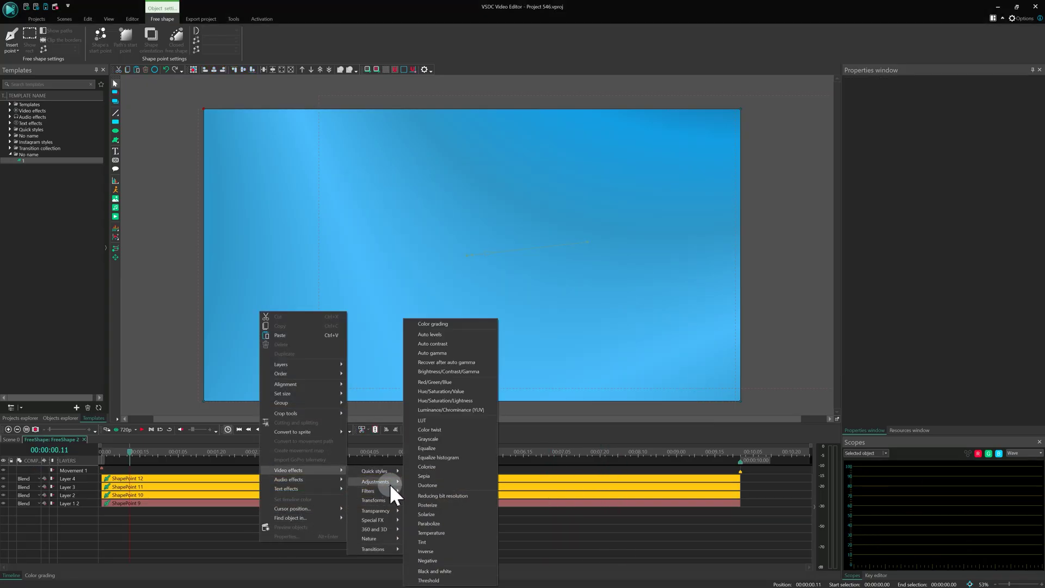
click(471, 410)
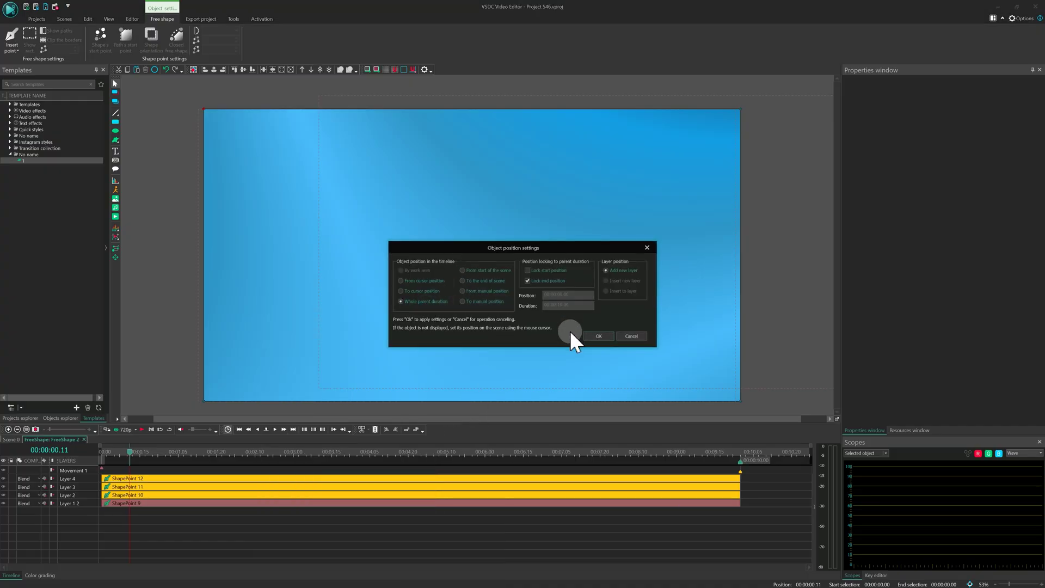
click(592, 334)
- Set the HSL effect's final hue level to 50, raise it to 300, and play back the colour shift
click(974, 207)
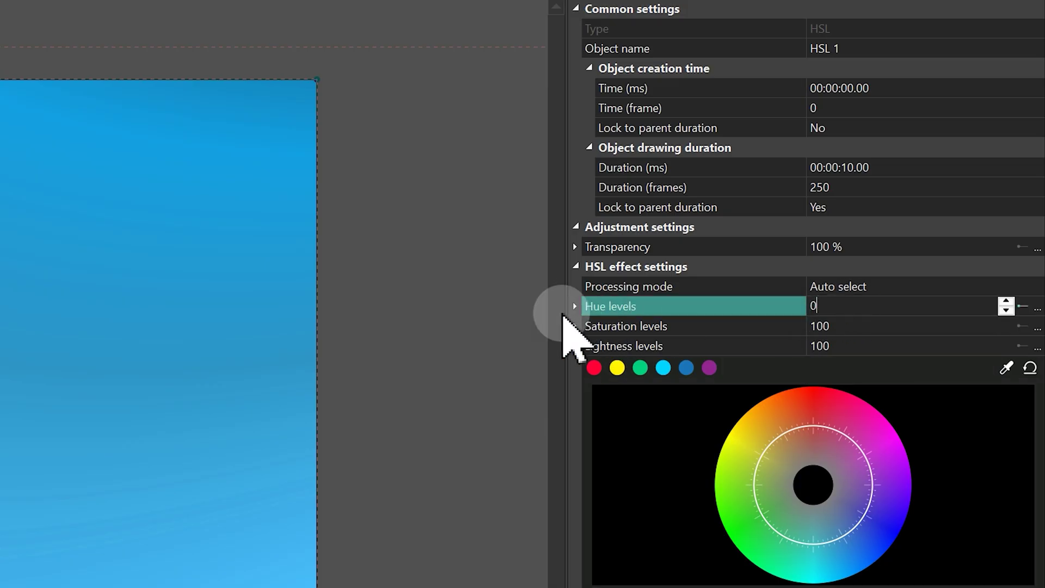
click(575, 306)
click(828, 346)
text(1)
key(BackSpace)
text(50)
key(Return)
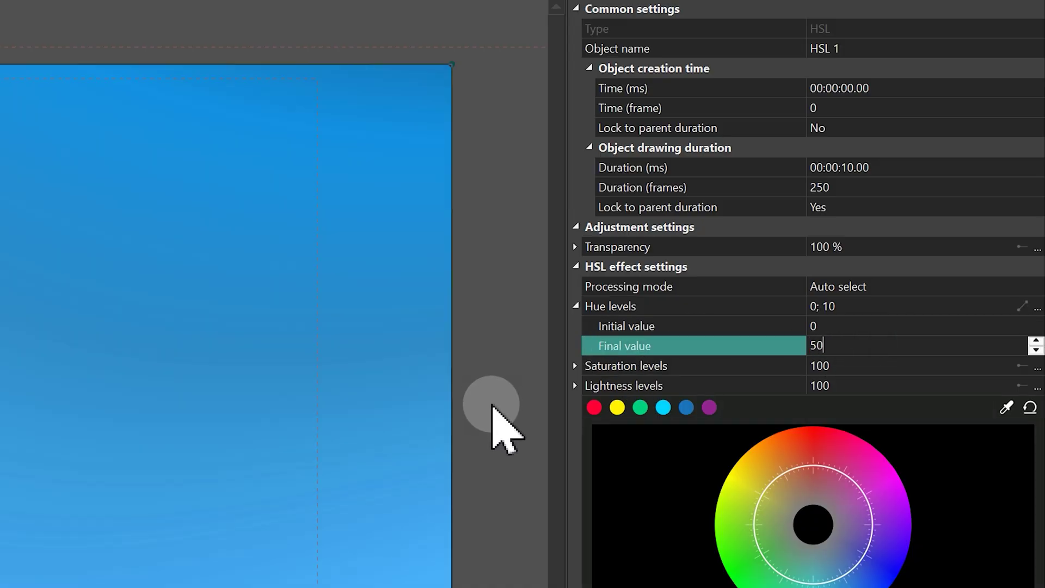
key(space)
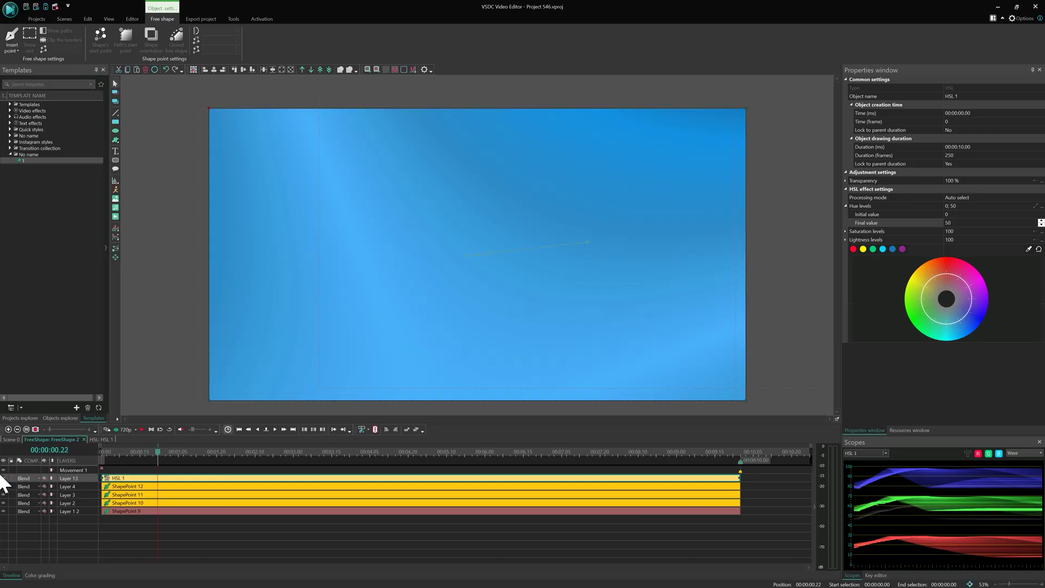
key(space)
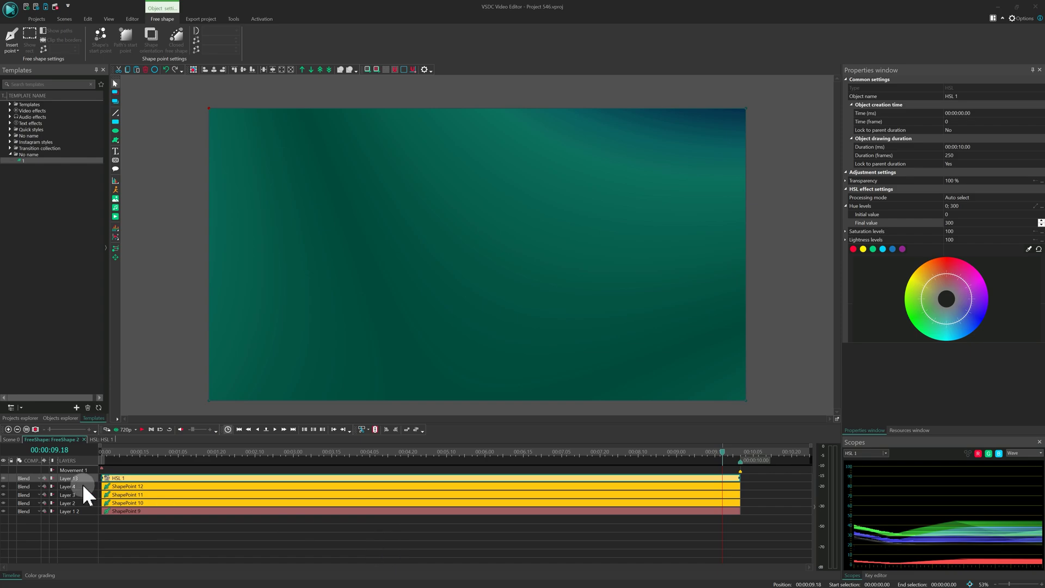
- Delete the HSL and Movement effects from FreeShape 2 and give the shape the same size as its parent in Scene 0
click(129, 477)
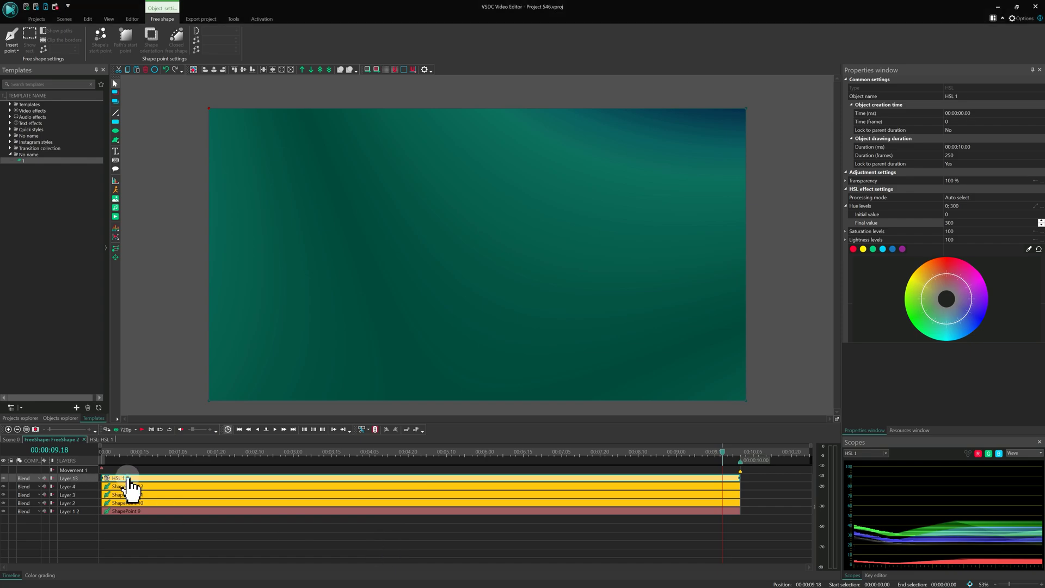
key(Delete)
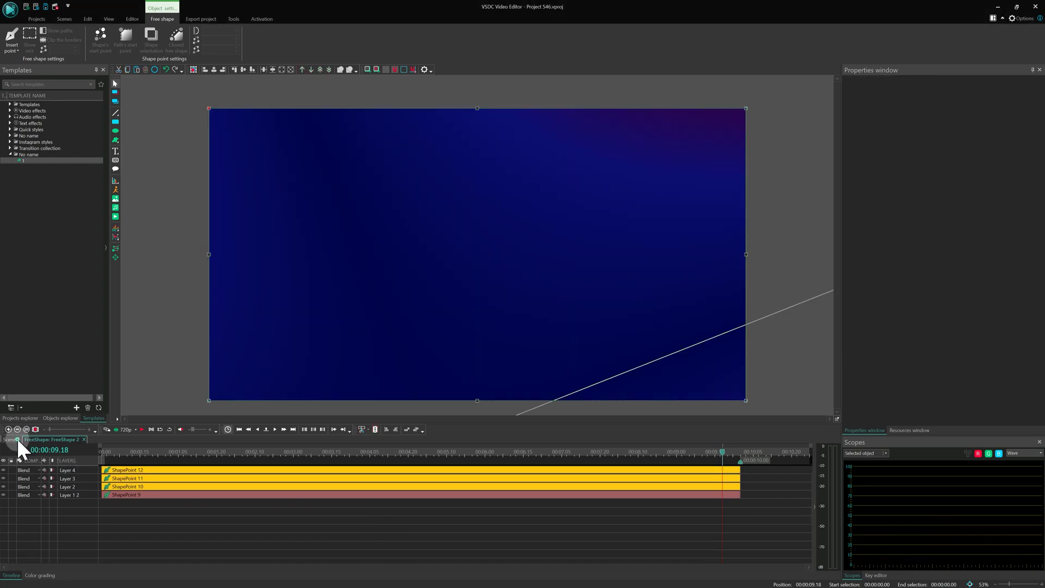
click(13, 440)
click(961, 156)
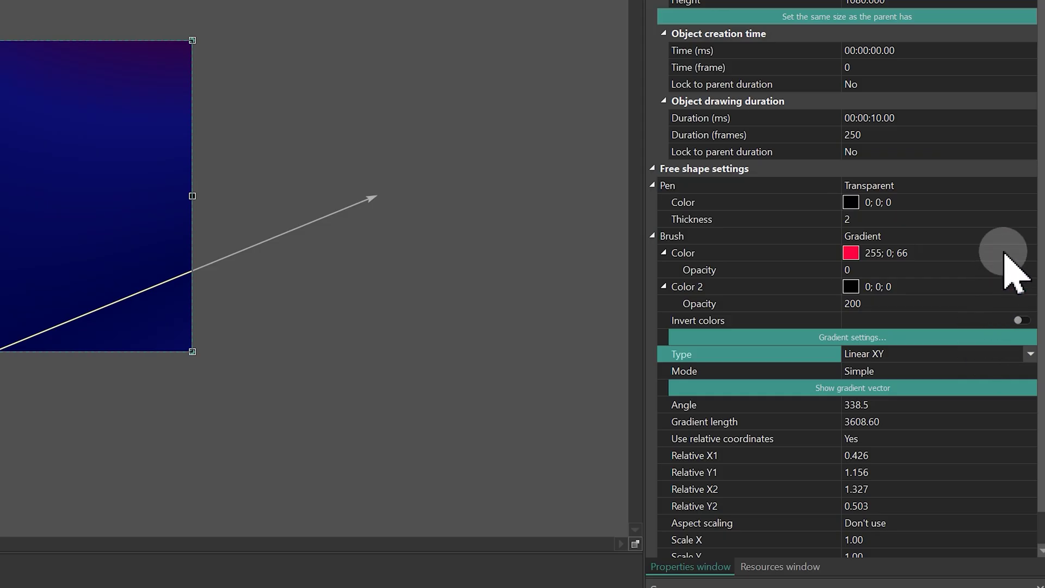
- Change FreeShape 2's brush to Point gradient and hide the landscape video layer
click(1035, 265)
click(1036, 265)
click(880, 303)
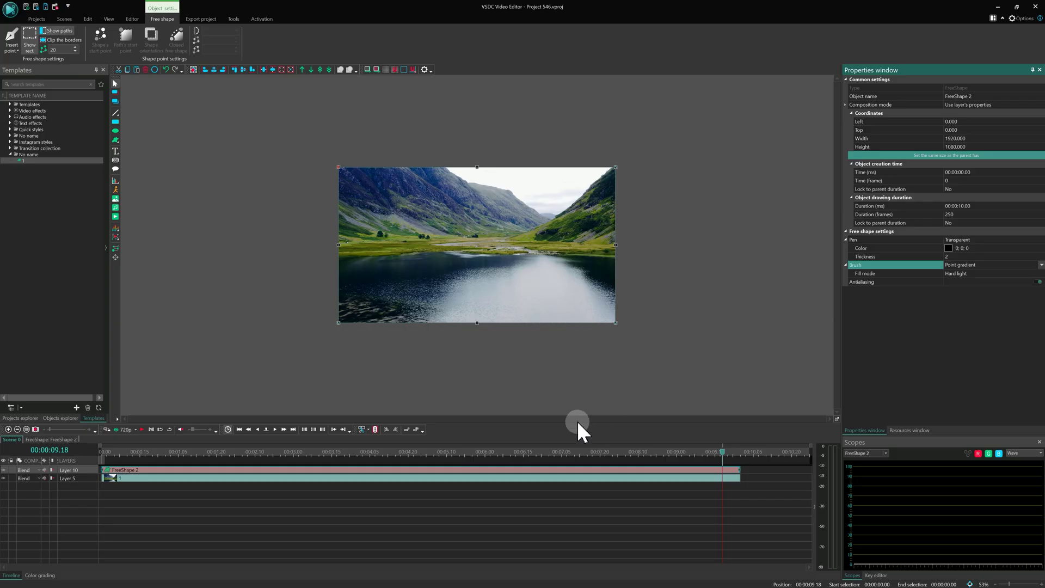
click(4, 478)
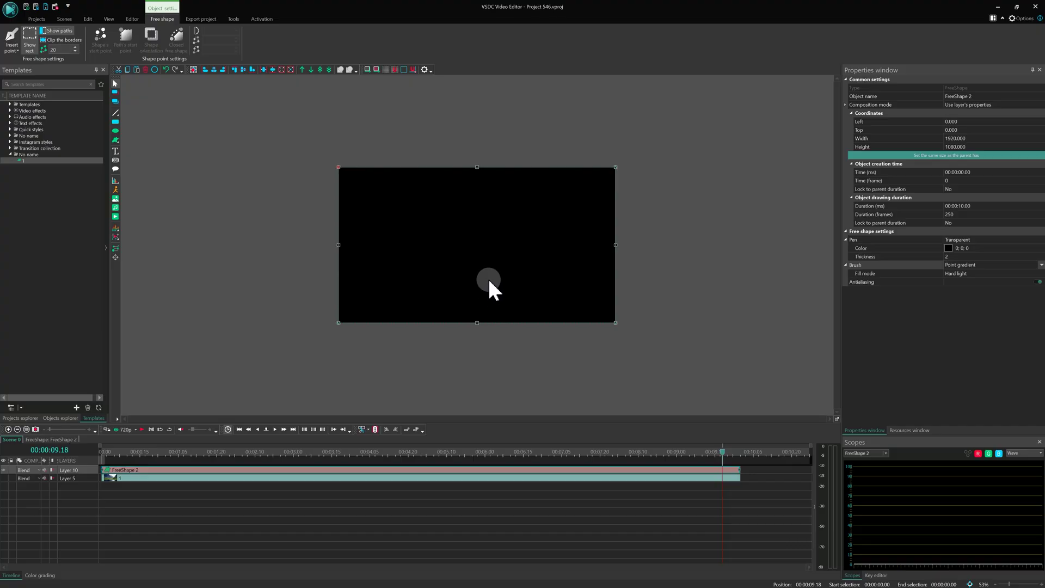
- Open FreeShape 2's contents, select all four shape points, and enable and expand their brush gradient settings
double_click(221, 469)
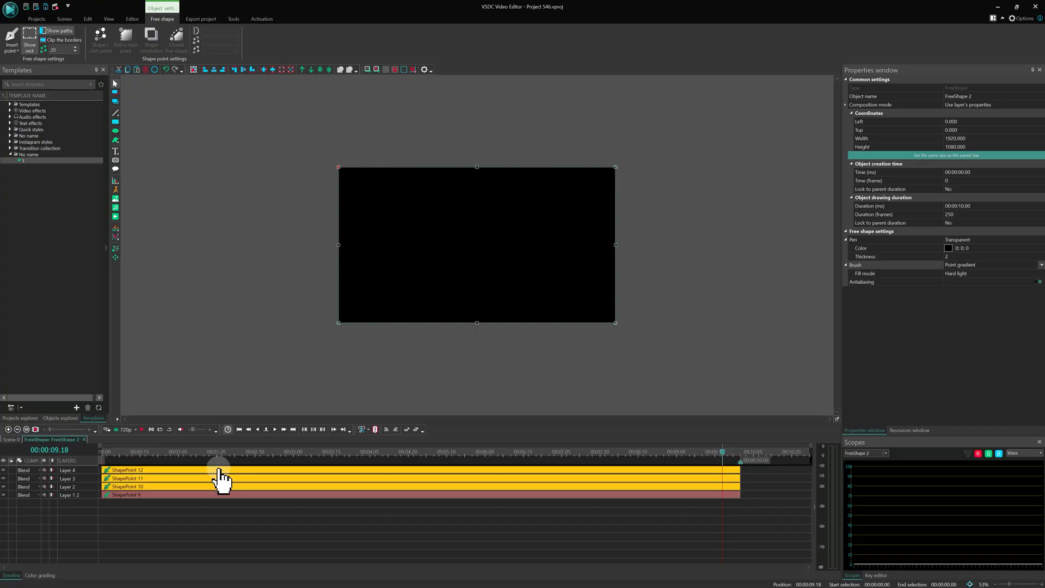
drag(216, 544, 188, 462)
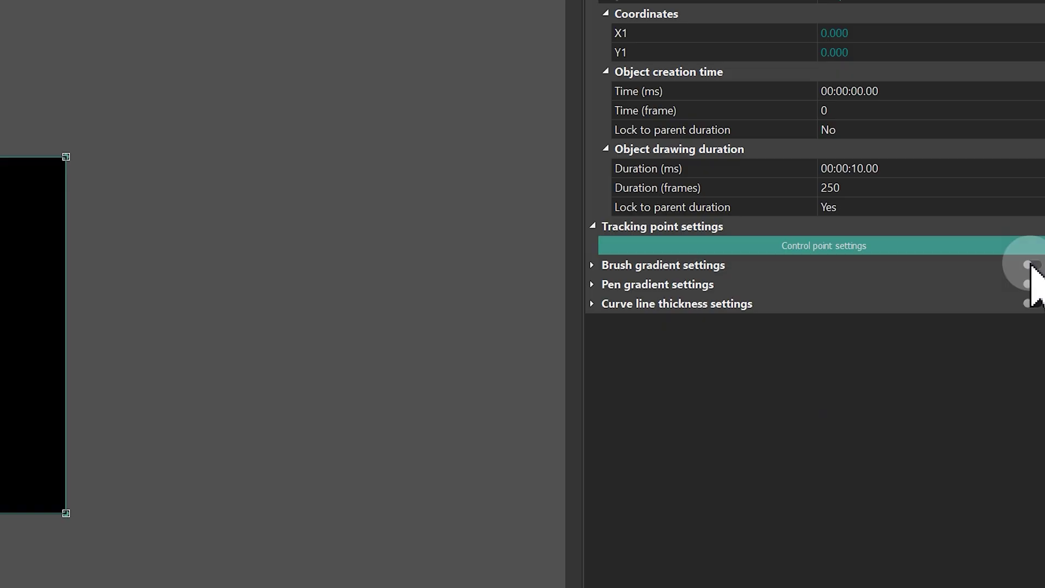
click(1030, 265)
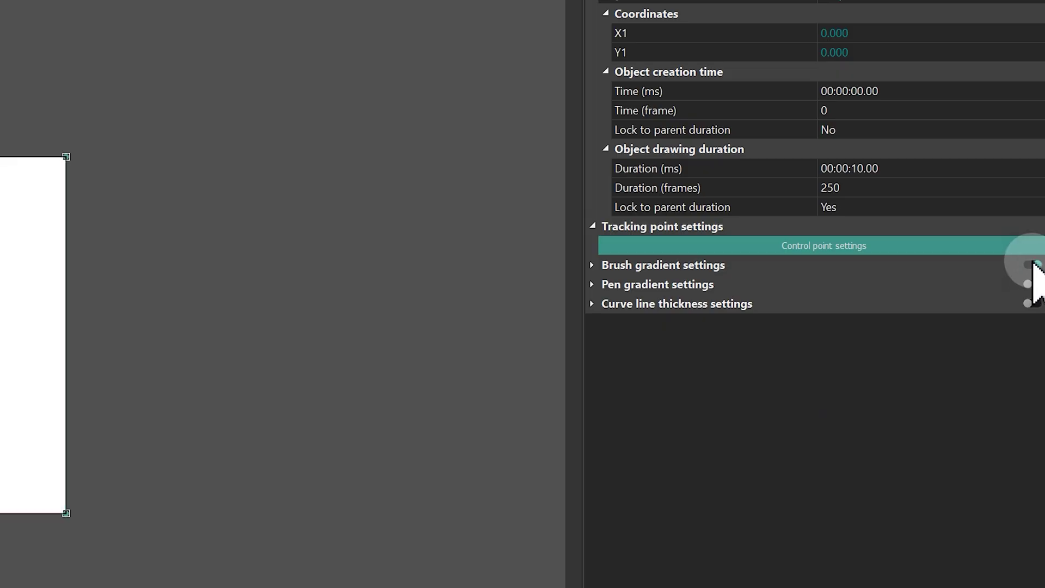
click(592, 265)
- Set ShapePoint 12's brush gradient colour to dark purple
click(632, 512)
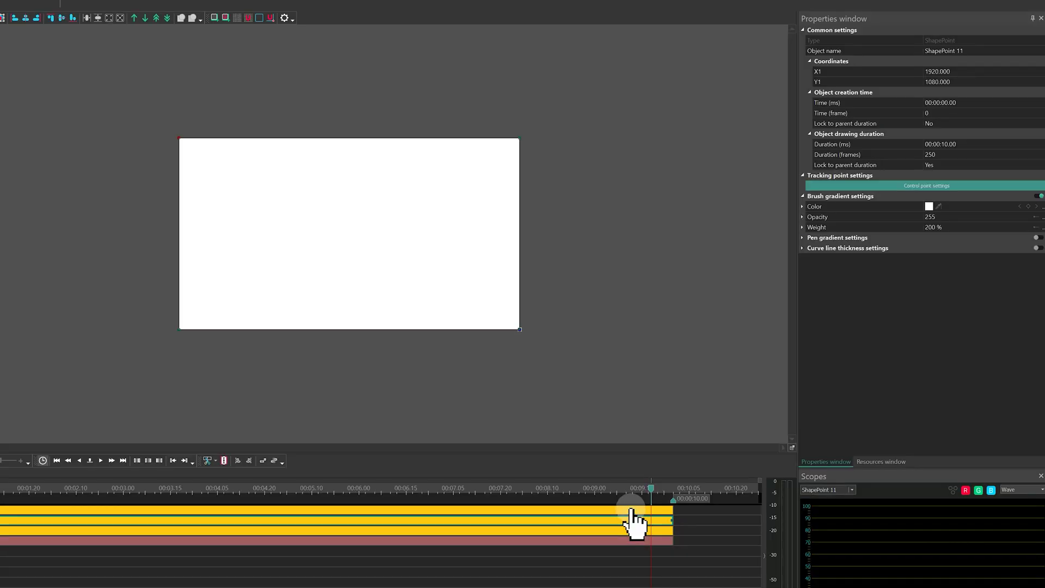
click(632, 509)
click(929, 206)
click(401, 291)
click(478, 244)
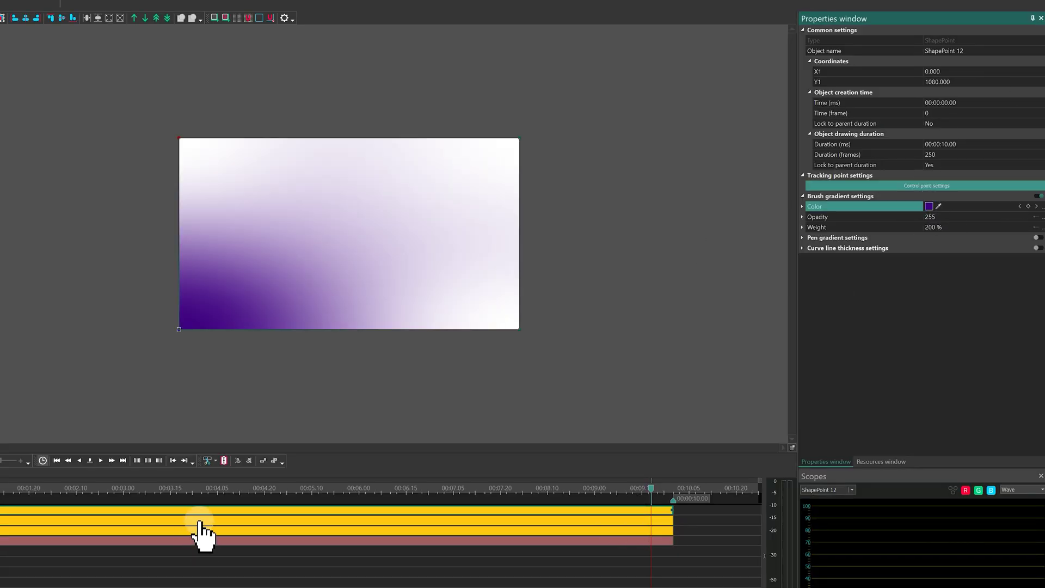
- Set ShapePoint 11's brush gradient colour to dark navy blue and open the colour choice for ShapePoint 10
click(200, 522)
click(929, 206)
click(399, 258)
click(469, 238)
click(929, 207)
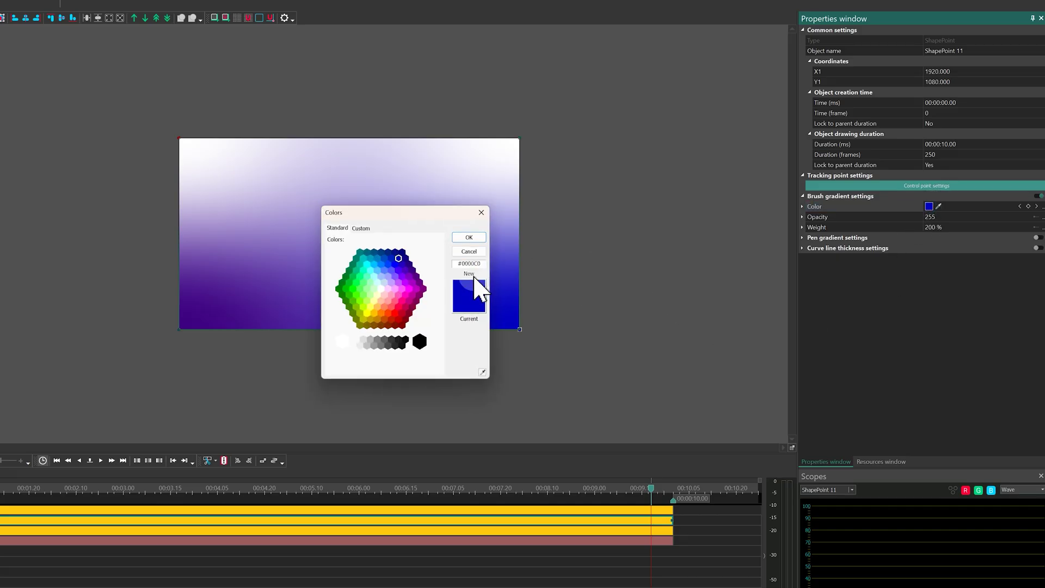
click(402, 253)
click(476, 238)
click(398, 531)
click(929, 206)
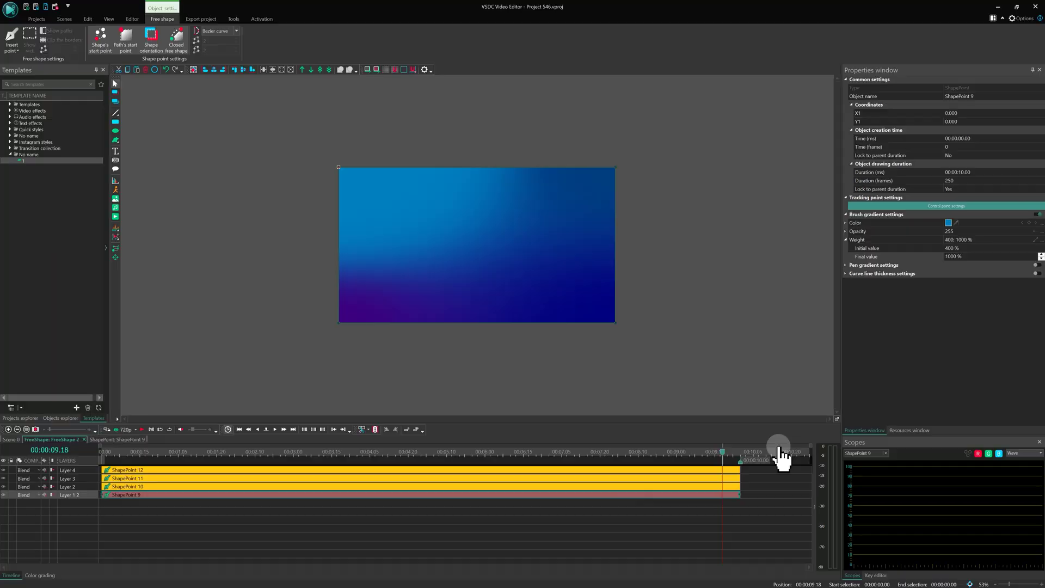
- Open ShapePoint 9's Weight curve in the key editor and choose the Fading template for it
click(1041, 240)
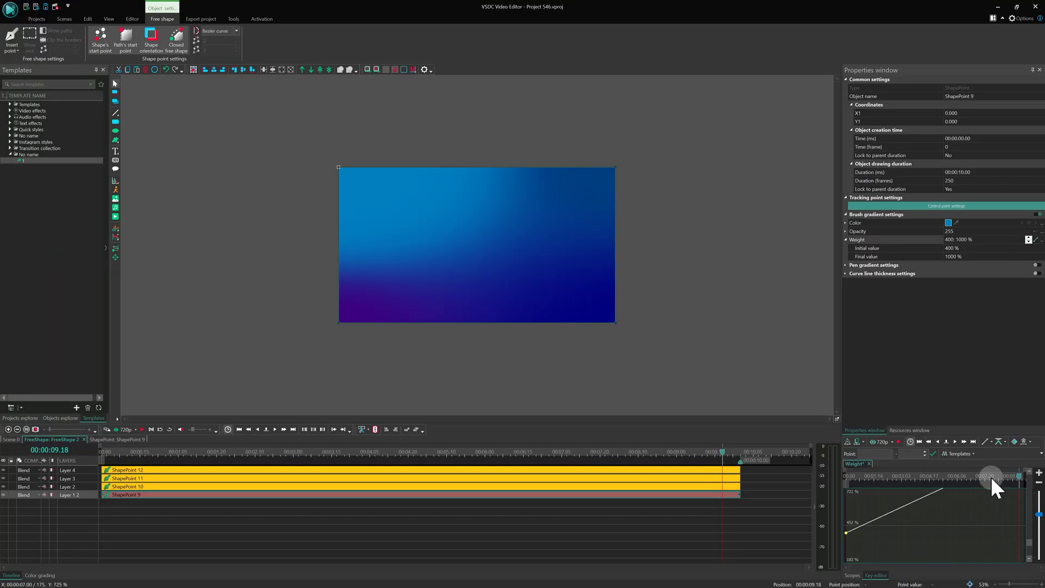
click(976, 453)
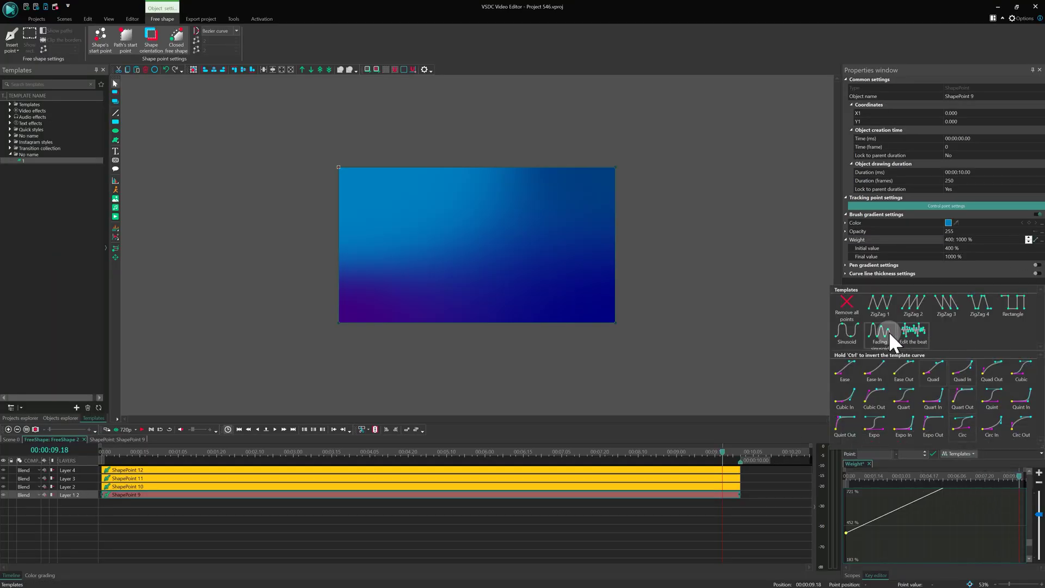
click(873, 329)
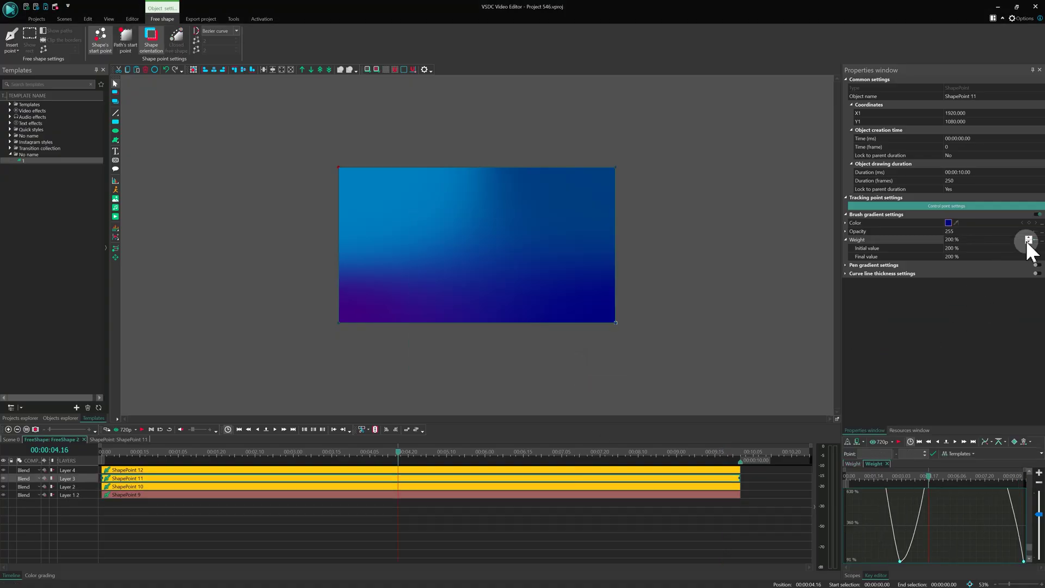
- Apply a randomized Fading template with the Fade Out mode to ShapePoint 11's Weight curve
click(1035, 240)
click(957, 454)
click(873, 328)
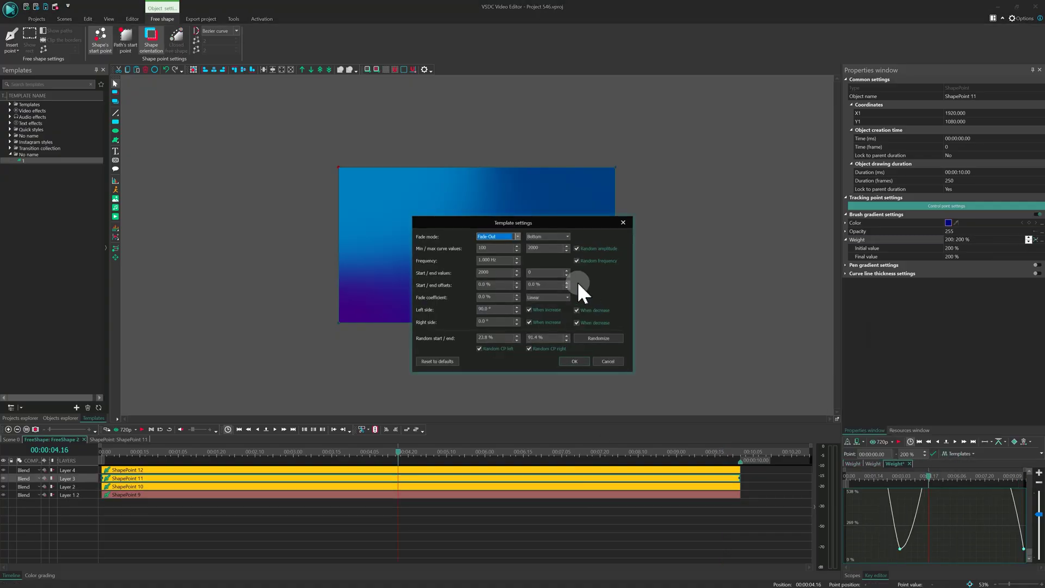
click(595, 338)
click(574, 362)
- Apply a randomized Fading template to ShapePoint 12's Weight curve
click(720, 469)
click(1036, 240)
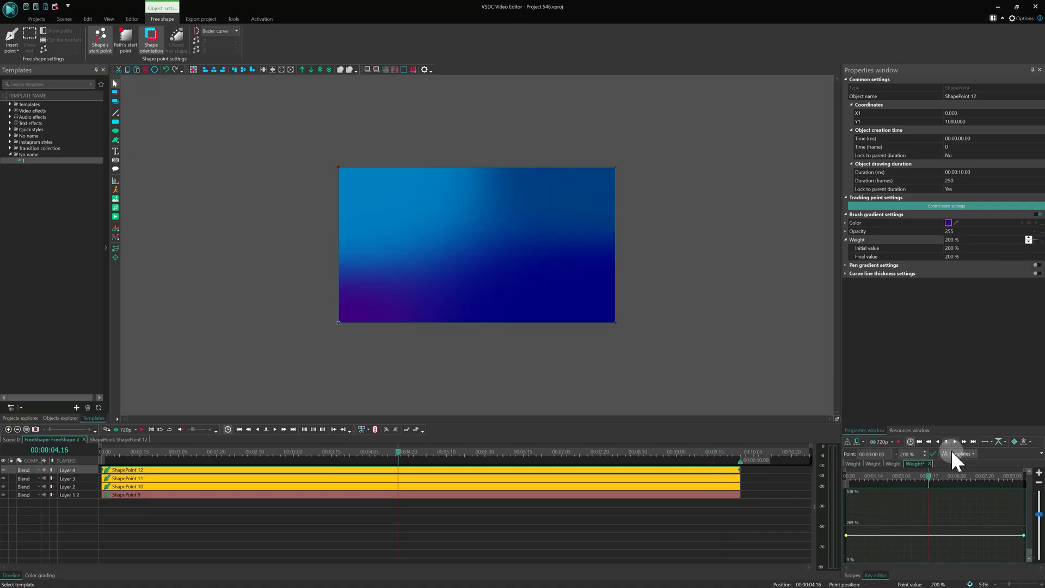
click(953, 453)
click(874, 329)
click(595, 339)
click(574, 363)
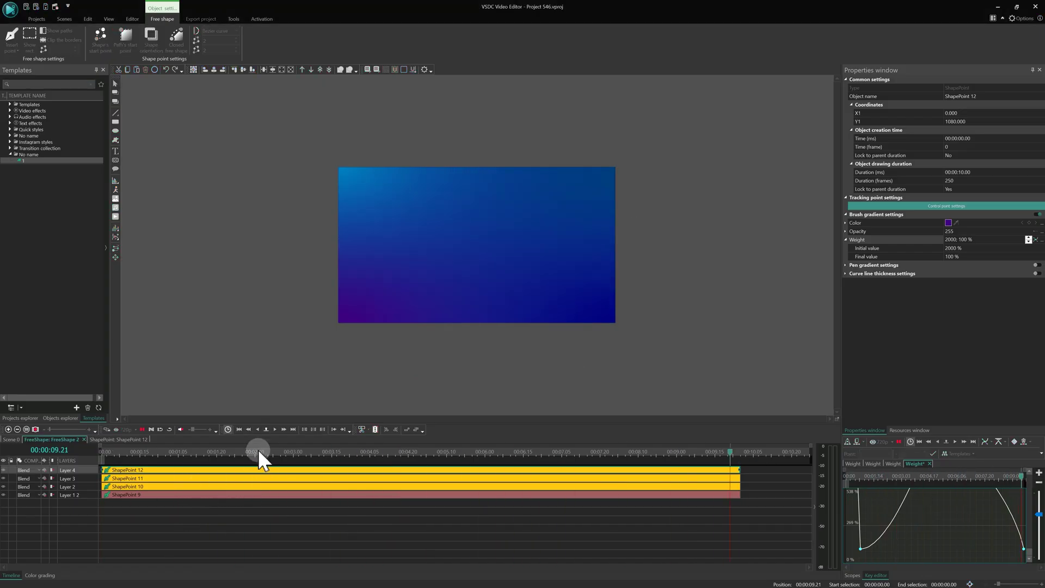
- Return to Scene 0 and set the fill mode of FreeShape 2's point gradient to Vivid light
click(376, 464)
click(12, 439)
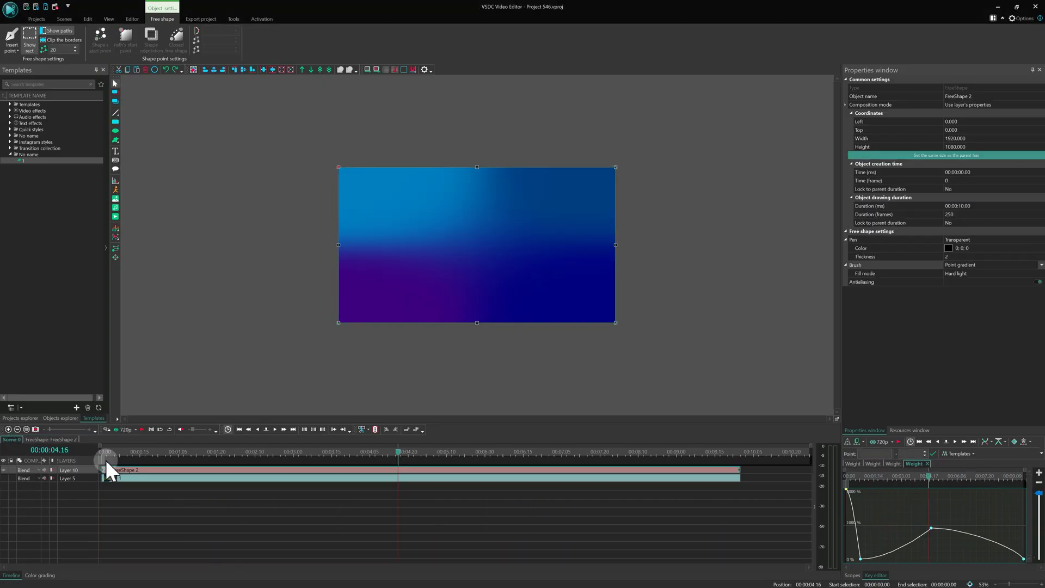
click(1040, 273)
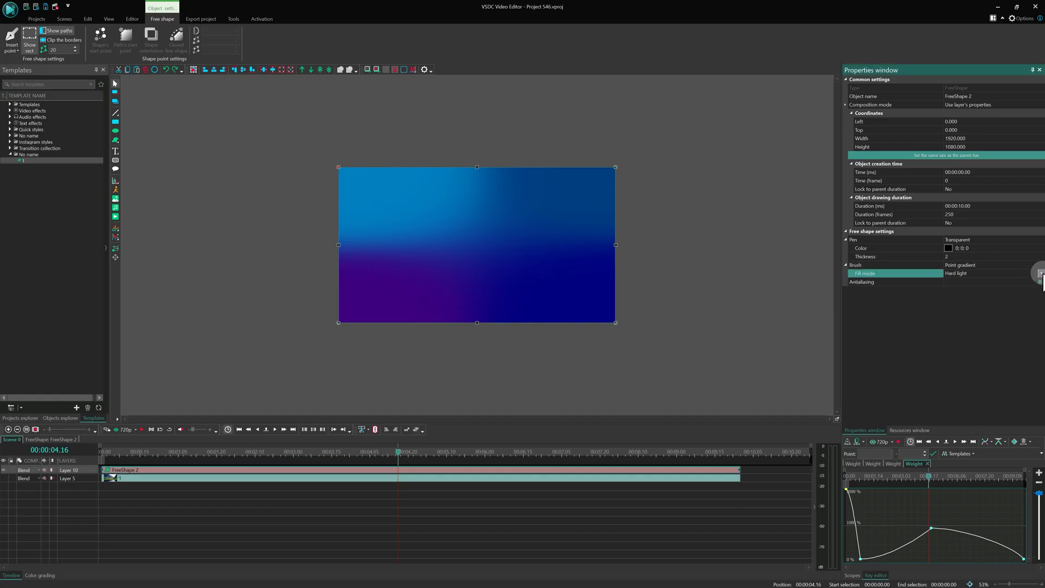
click(1040, 273)
click(968, 298)
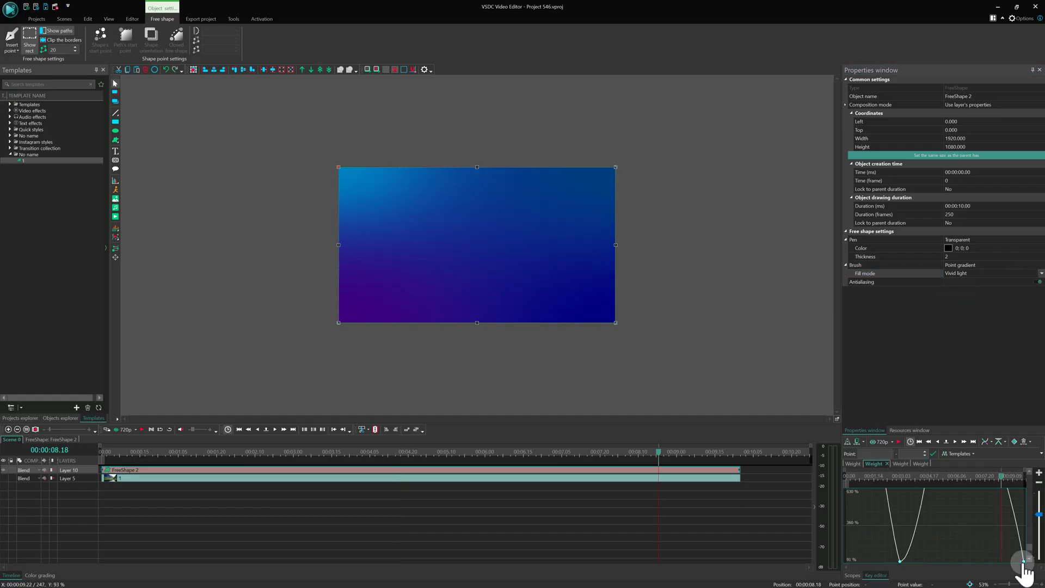
- Reshape two of the Weight curves by moving their middle keyframes to new times and values in the key editor
drag(1039, 515, 1038, 493)
drag(958, 502, 934, 512)
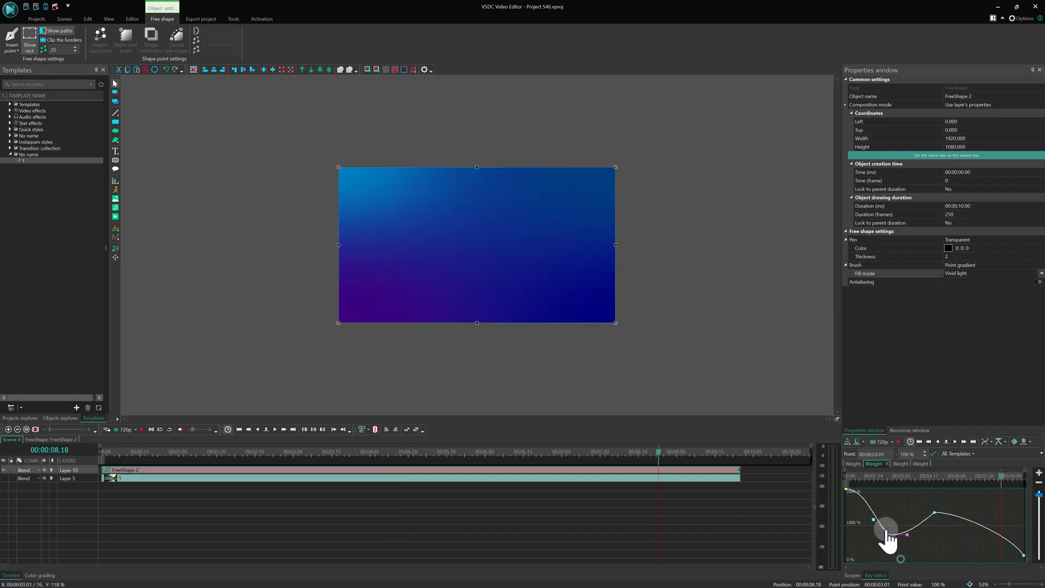
mouse_move(1039, 493)
mouse_down()
mouse_move(1039, 525)
mouse_move(1039, 493)
mouse_up()
drag(935, 528, 977, 548)
drag(883, 560, 883, 527)
- Return the playhead to the start of Scene 0 and play back the animated point gradient
drag(140, 453, 77, 456)
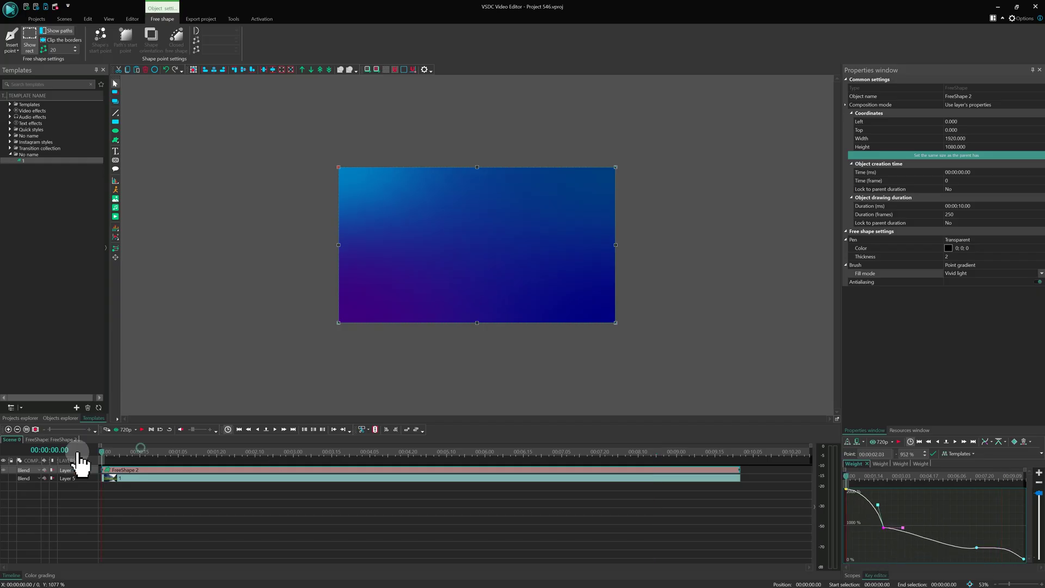
click(142, 429)
click(151, 430)
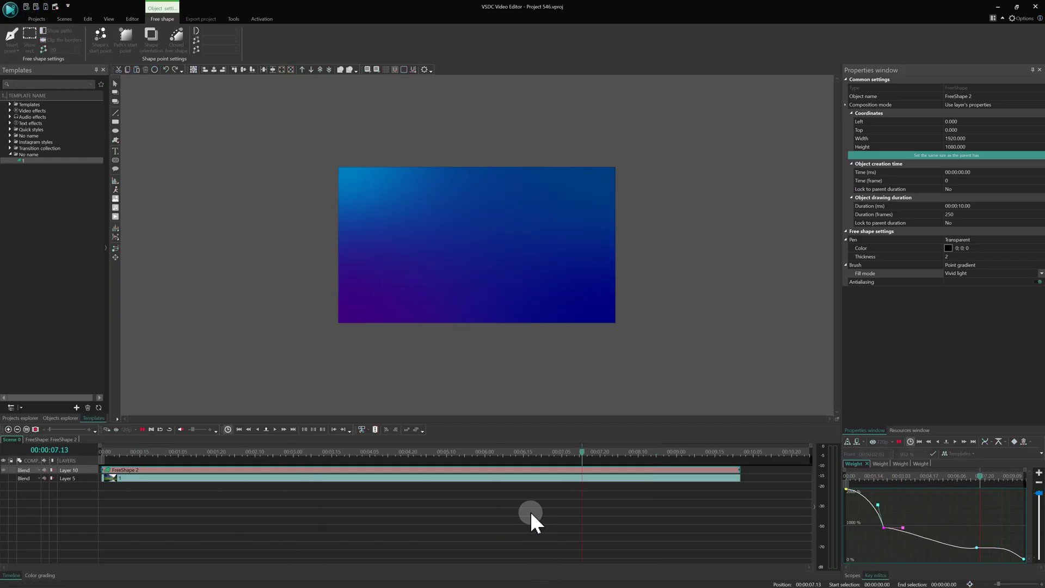
- Add an arch from the shape gallery inside FreeShape 2, about 2889 by 1474 pixels, starting at 00:00:00.00
double_click(133, 470)
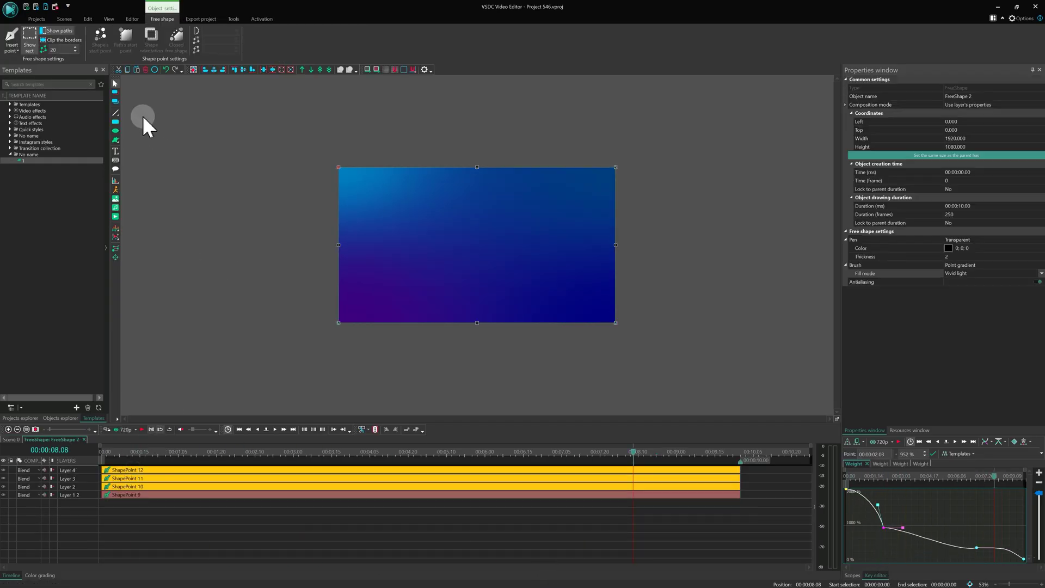
mouse_move(147, 178)
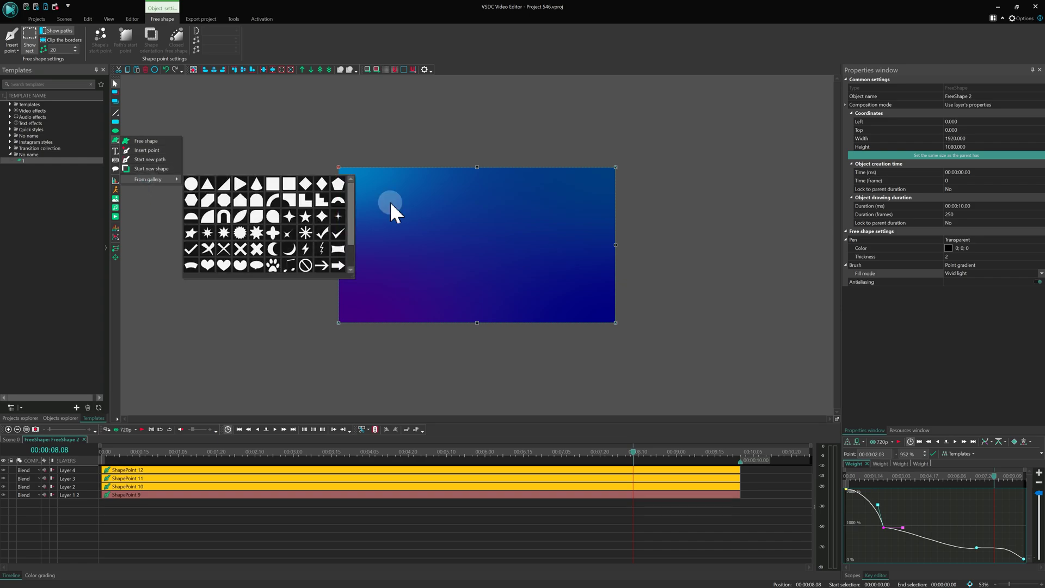
click(340, 203)
drag(273, 198, 690, 411)
drag(633, 470, 101, 469)
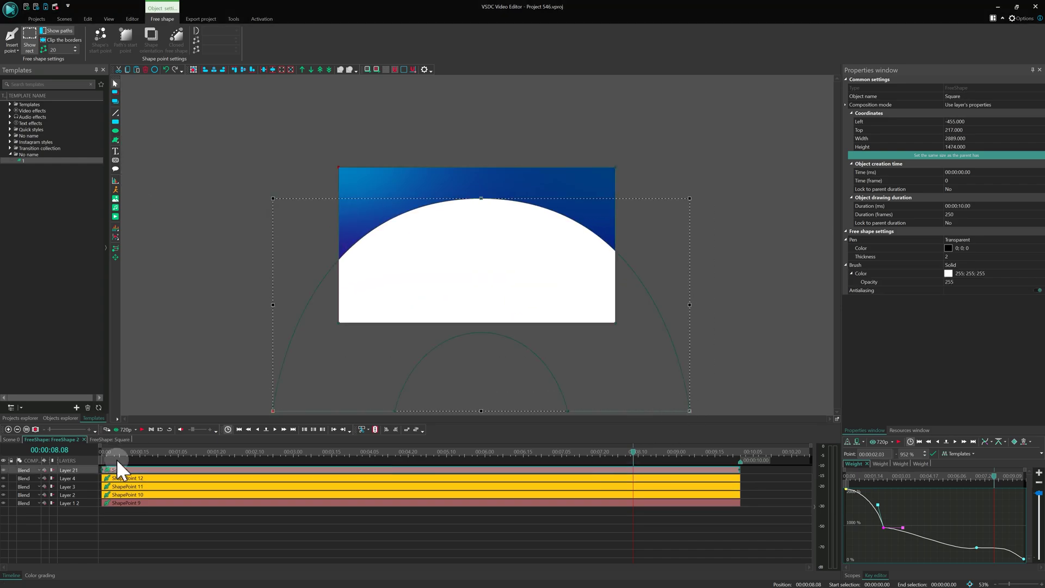
- Convert the arch shape to a movement path running from 0% to 100% along its outline
right_click(127, 470)
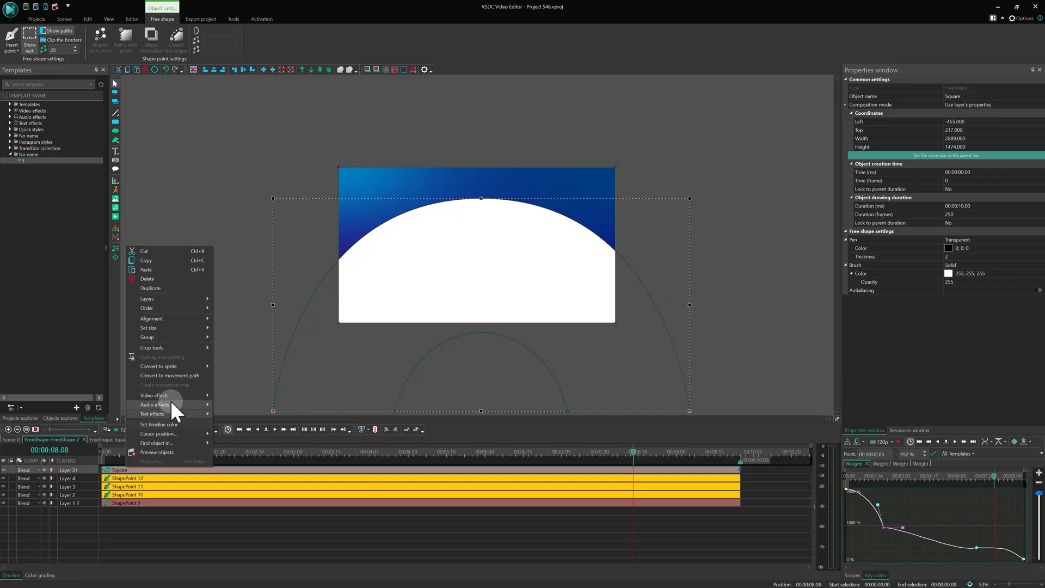
click(204, 374)
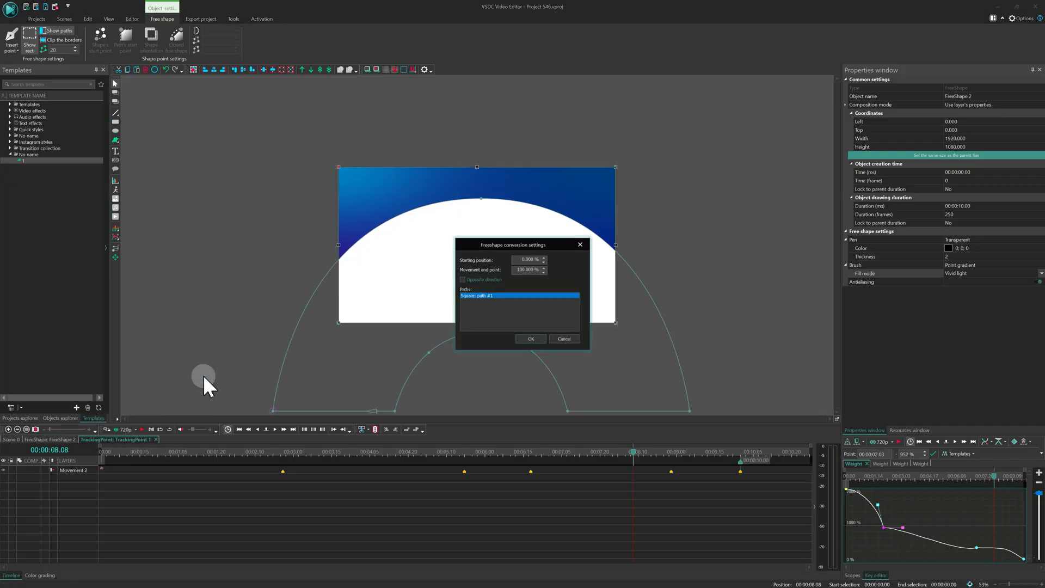
click(526, 339)
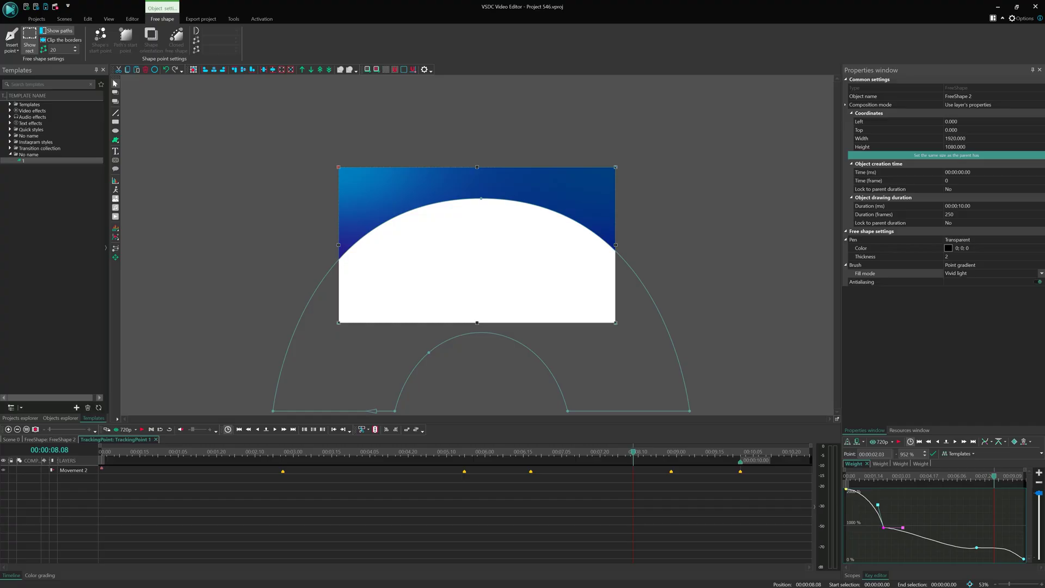
- Go back to FreeShape 2's timeline and delete the original arch shape, keeping the tracking point
click(60, 440)
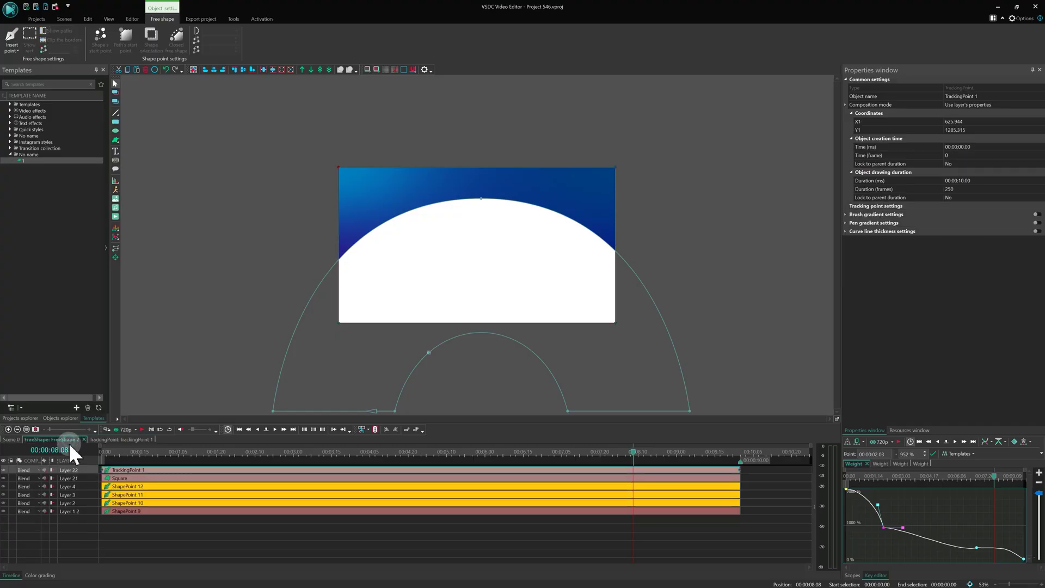
click(148, 480)
key(Delete)
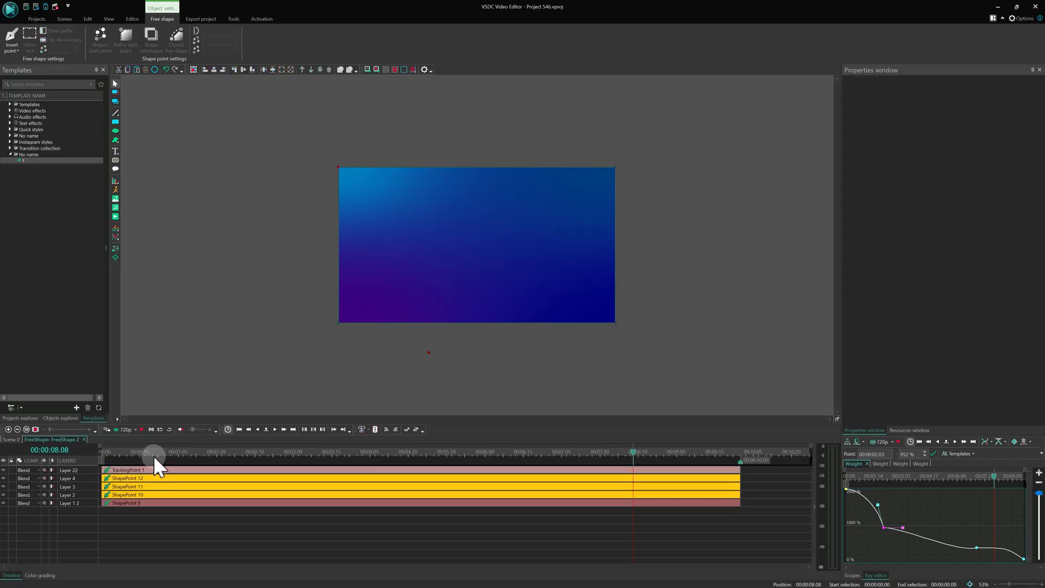
- Enable and expand the brush gradient settings of TrackingPoint 1
click(220, 470)
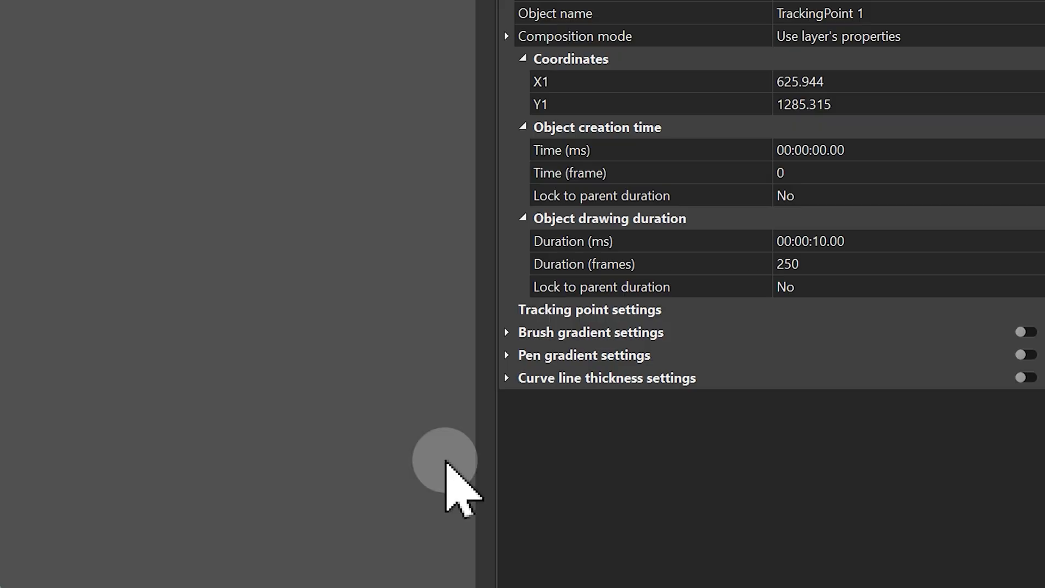
click(1026, 332)
click(505, 334)
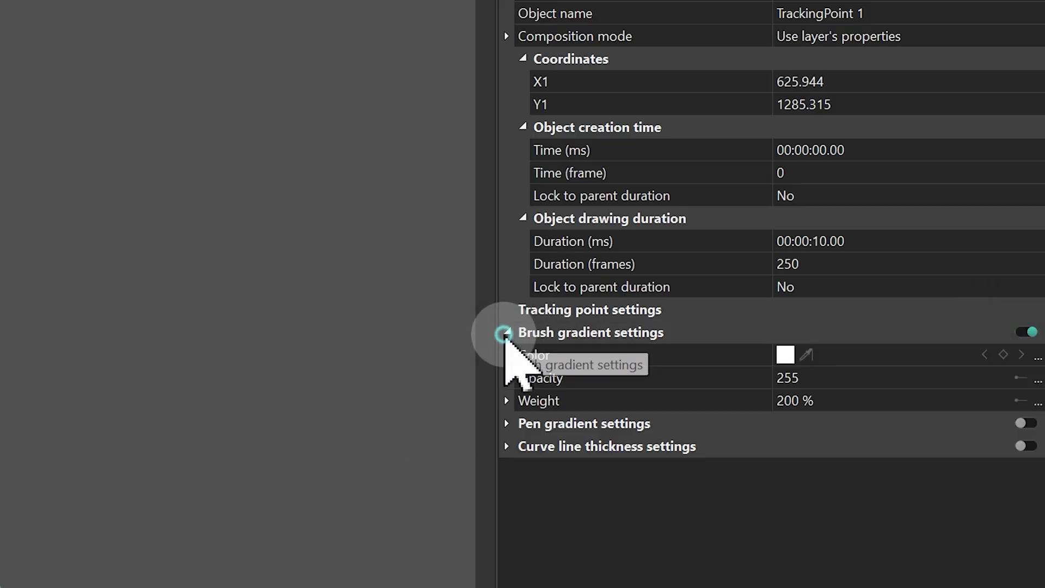
click(822, 392)
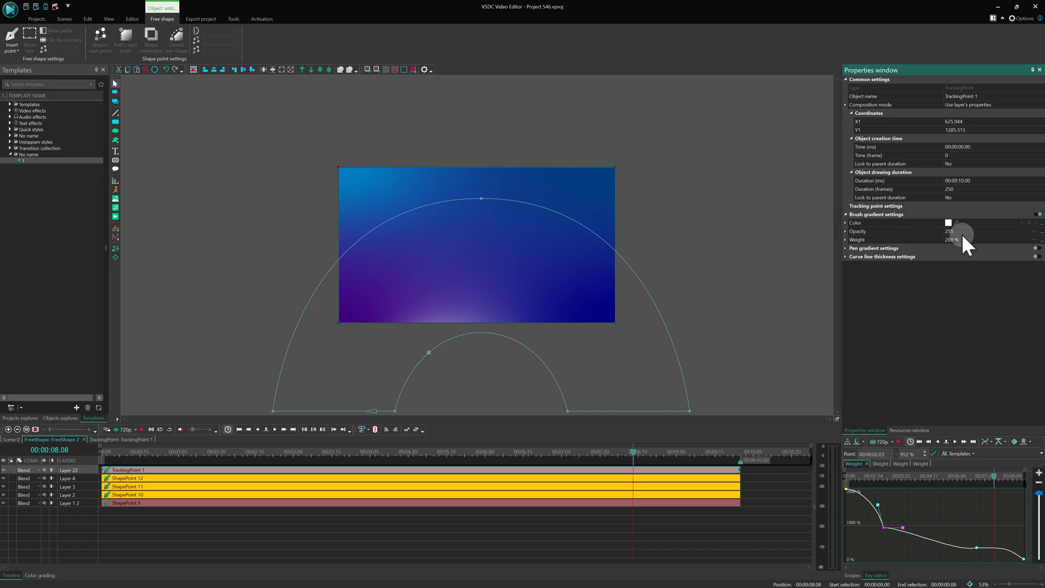
- Open TrackingPoint 1's brush gradient Color track in the key editor and set its first keyframe to cyan #00FFFF
click(1040, 225)
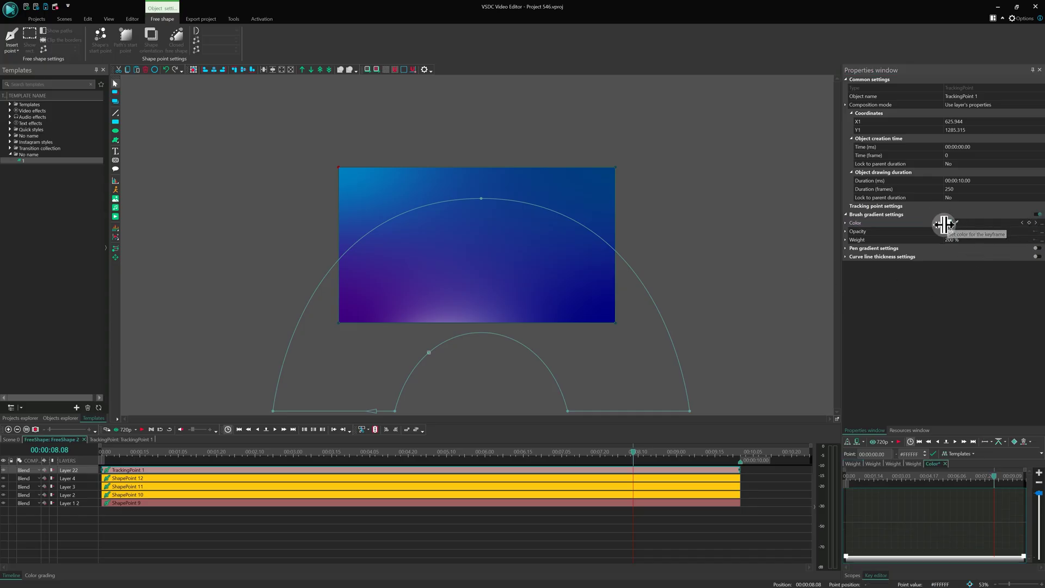
double_click(848, 556)
click(494, 271)
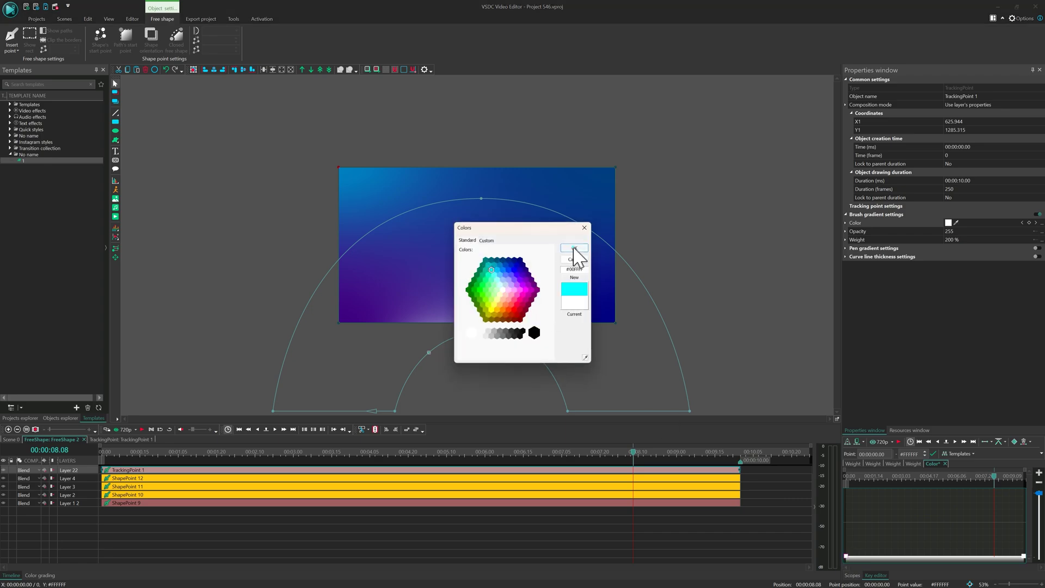
click(573, 252)
- Add two intermediate keyframes to TrackingPoint 1's Color track, about a third of the way through and at 00:00:07.01
click(907, 481)
click(1014, 442)
click(972, 478)
click(1015, 441)
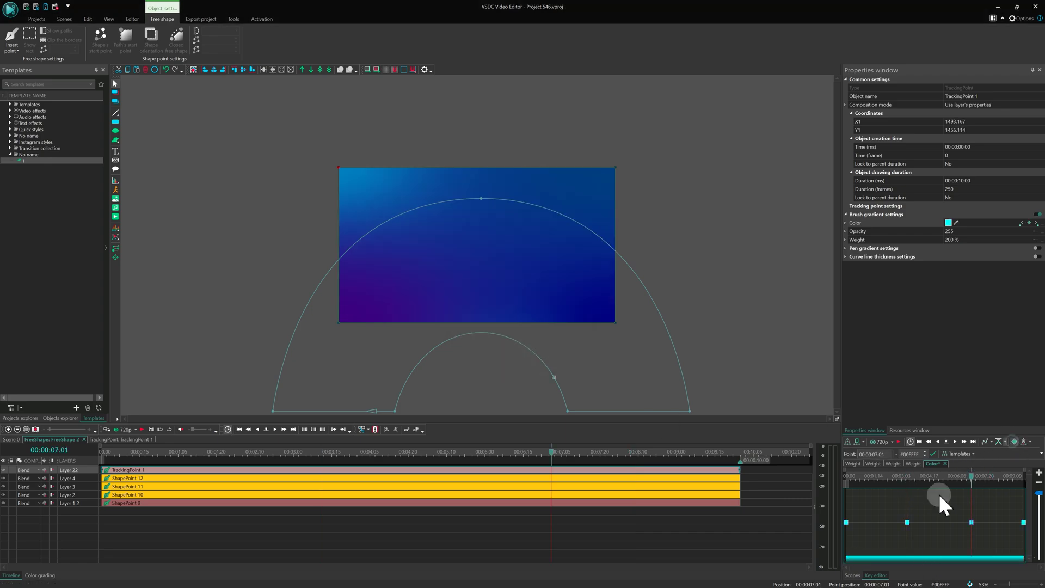
- Move TrackingPoint 1's second Color keyframe to 00:00:03.18 and change its color to blue #2401FE
drag(908, 522, 913, 509)
click(913, 479)
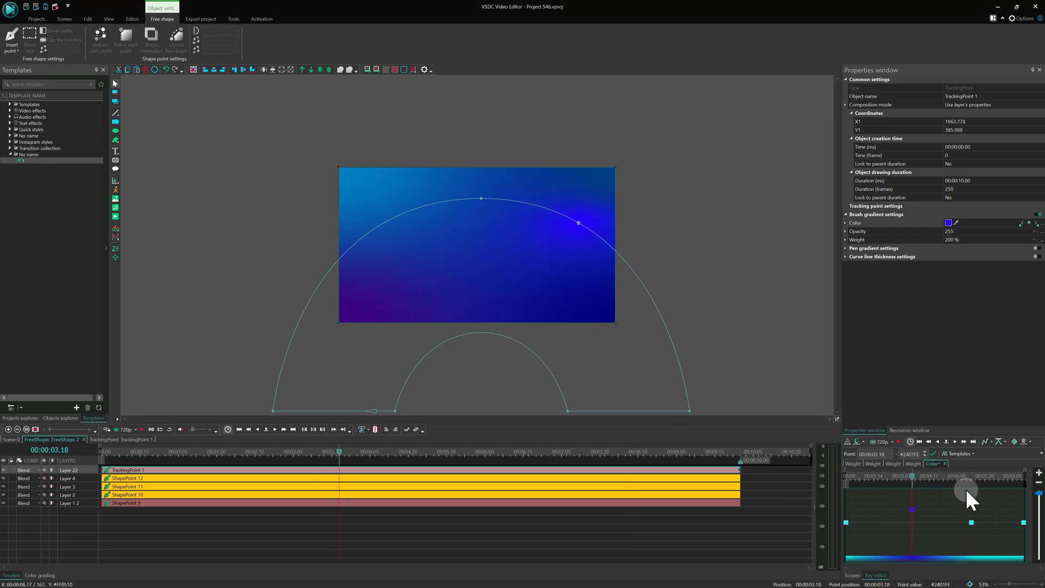
click(974, 479)
- Add an HSL adjustment effect to FreeShape 2's timeline for the whole parent duration, with its end position locked, on a new layer
click(508, 537)
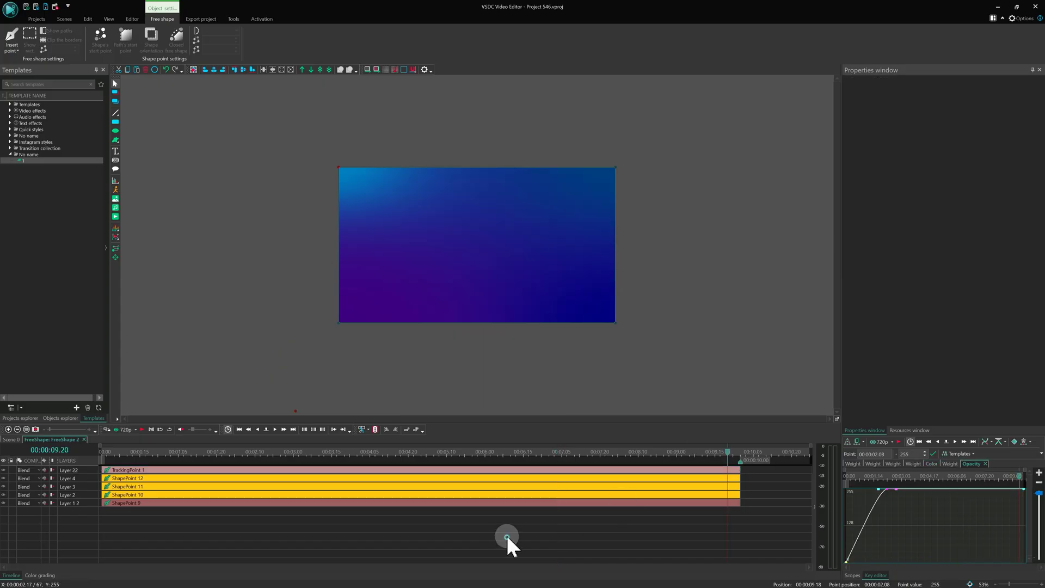
right_click(135, 530)
click(199, 463)
mouse_move(251, 471)
click(350, 400)
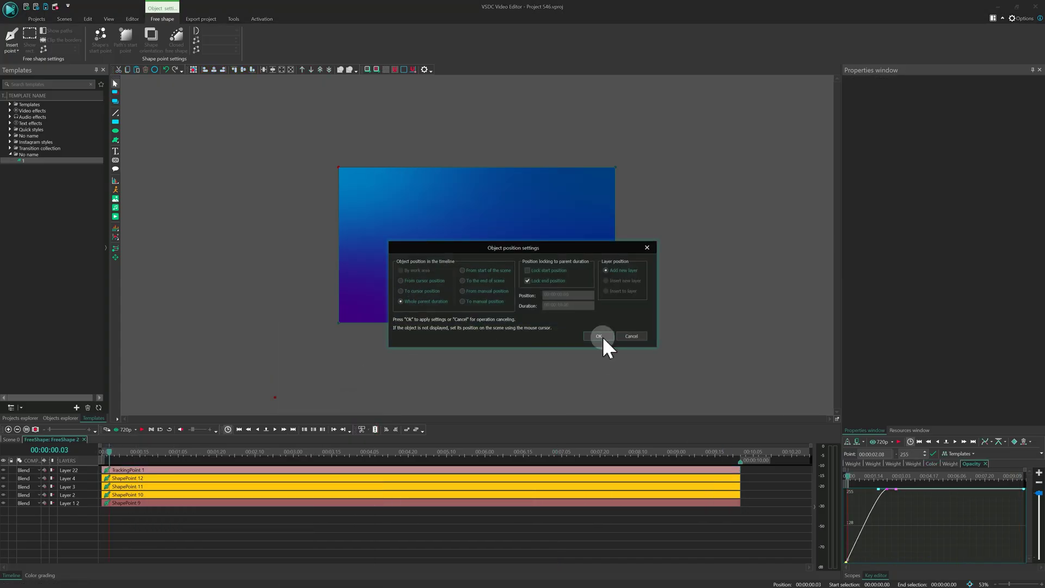
click(602, 336)
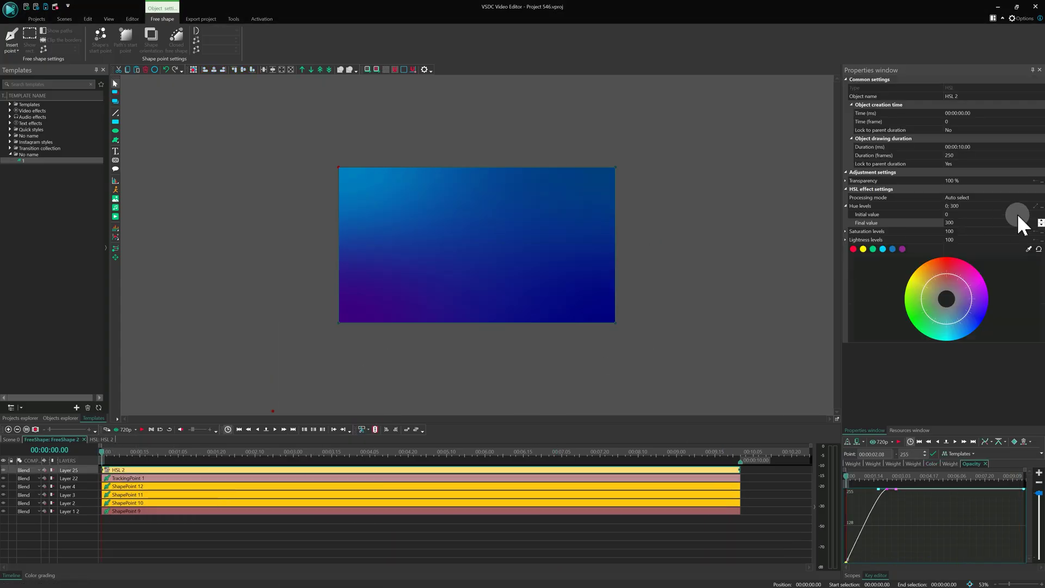
- Open the HSL effect's Hue levels in the key editor and apply a wave-shaped curve template
click(1036, 206)
click(973, 455)
click(866, 375)
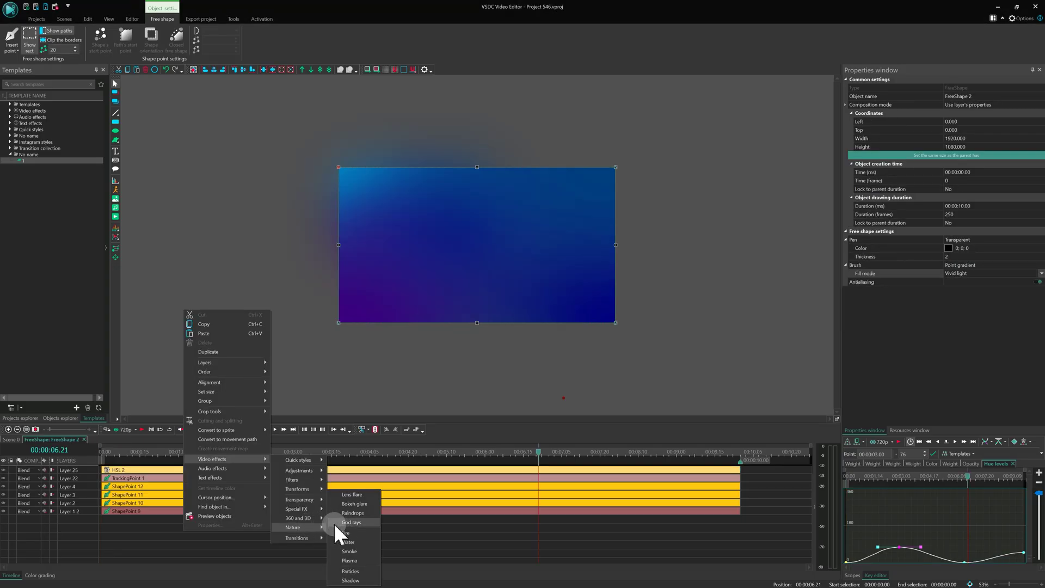
- Add a God rays effect for the whole parent duration with its end position locked, and preview the gradient animation
click(341, 523)
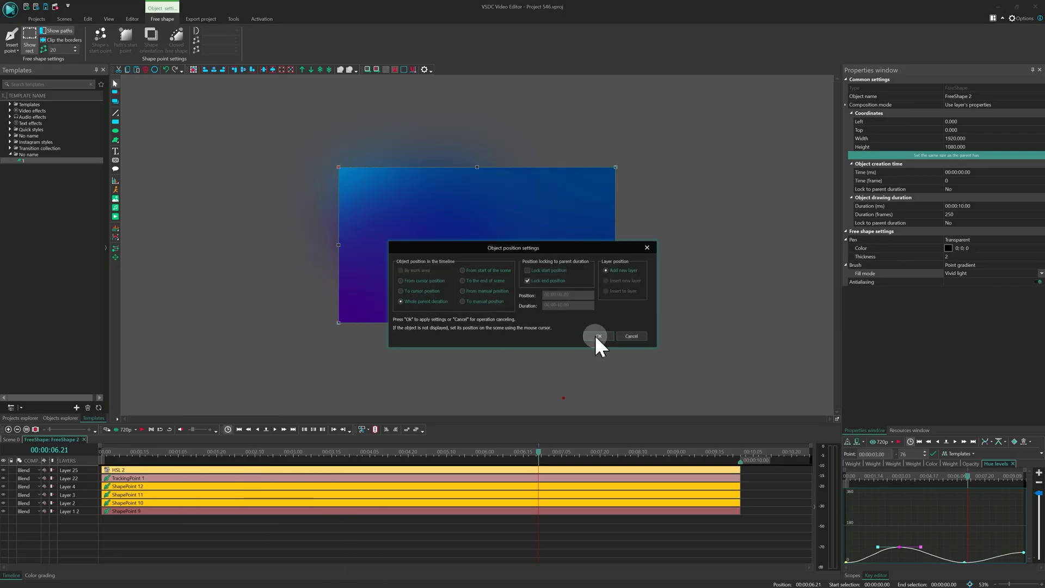
click(599, 335)
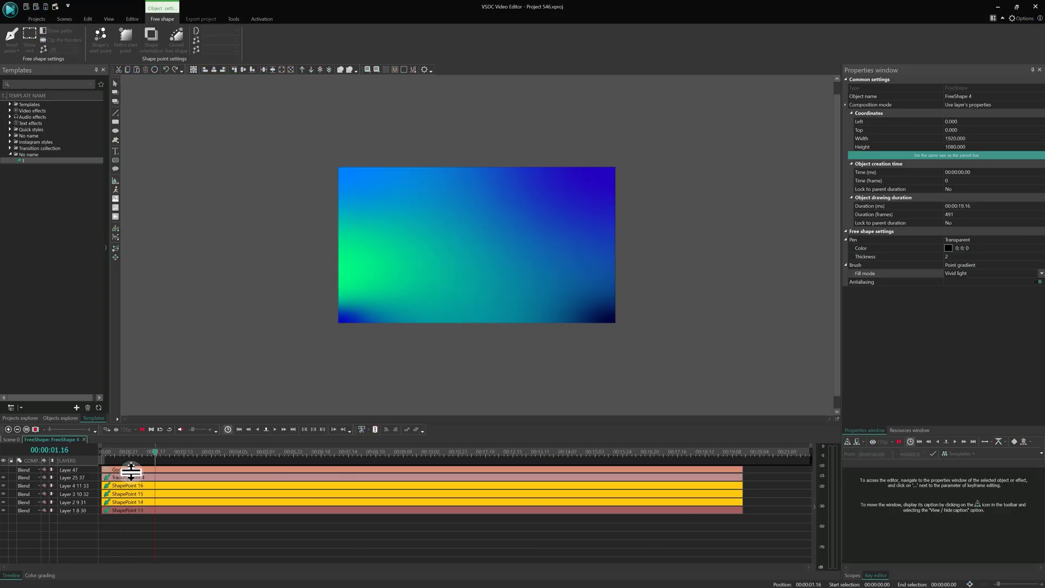
key(space)
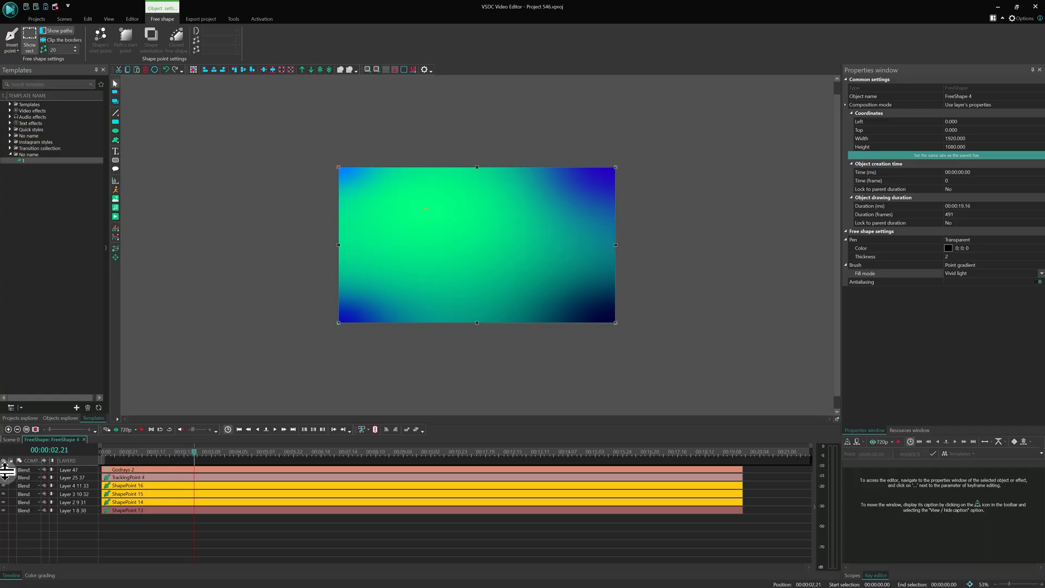
key(space)
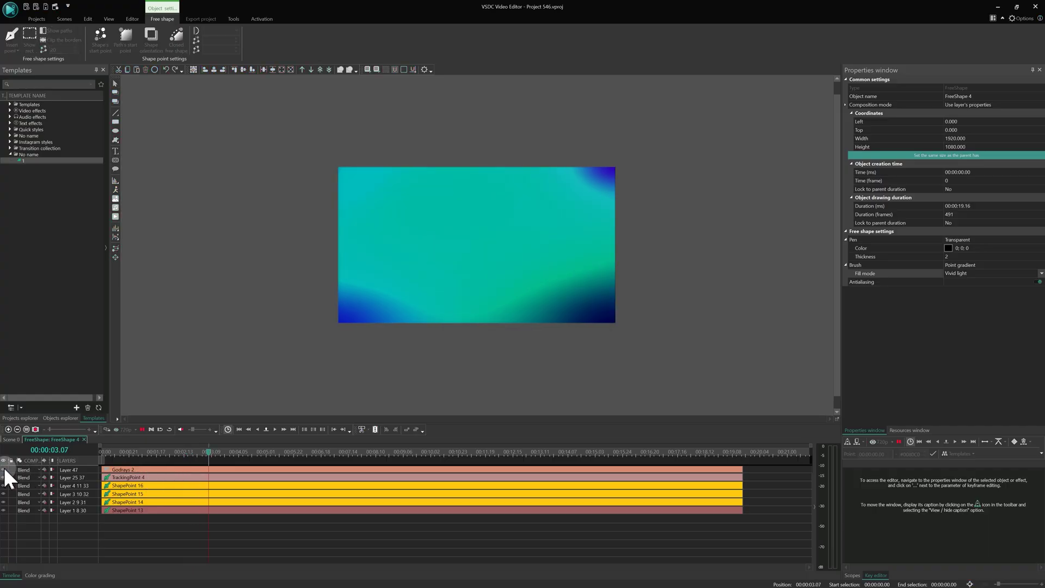